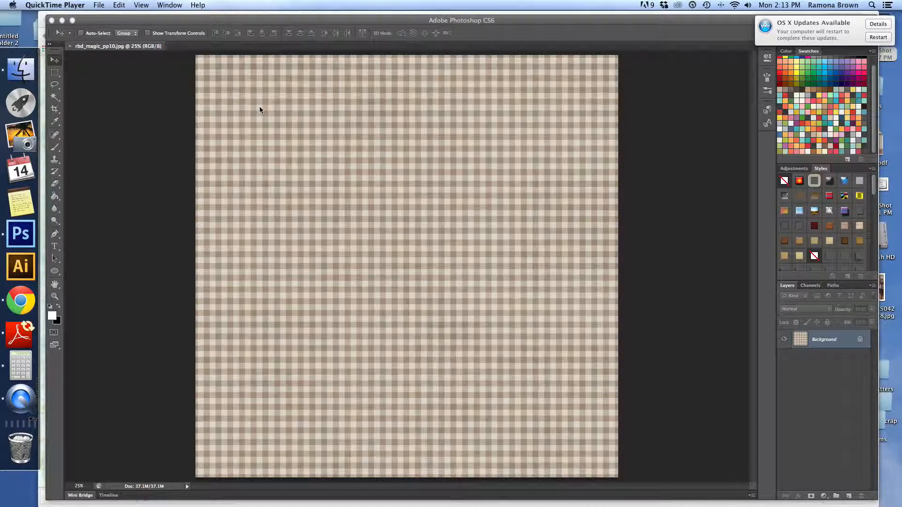
Step: Switch to Photoshop and start placing a file, browsing to the rbd_magic_ep1 folder inside the Christmas folder
left_click(94, 5)
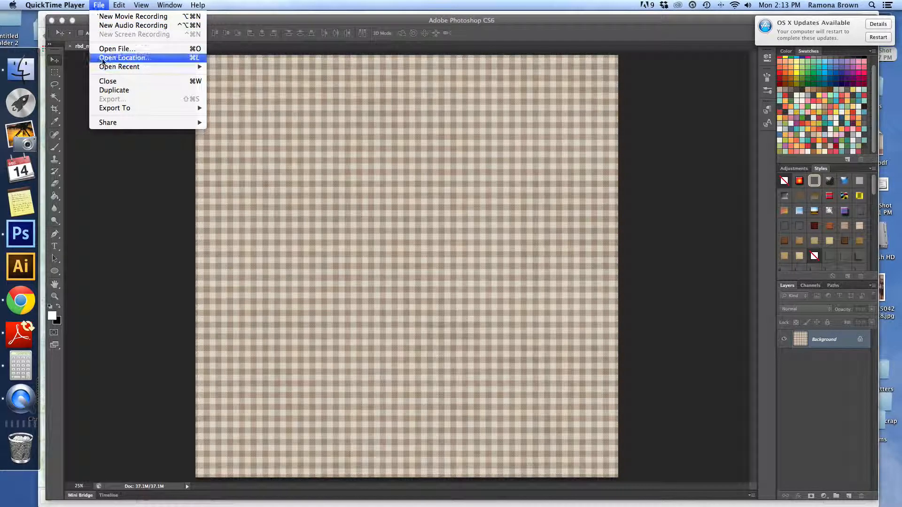
left_click(78, 87)
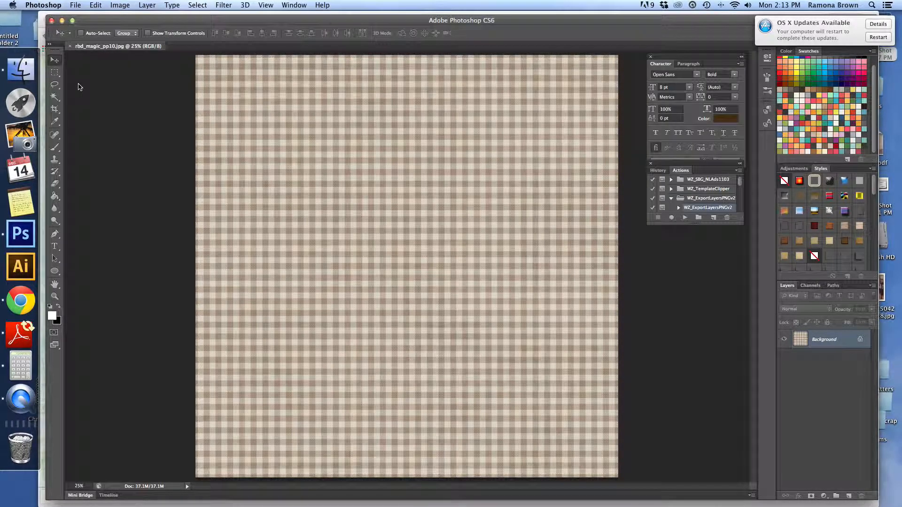
left_click(74, 7)
left_click(92, 155)
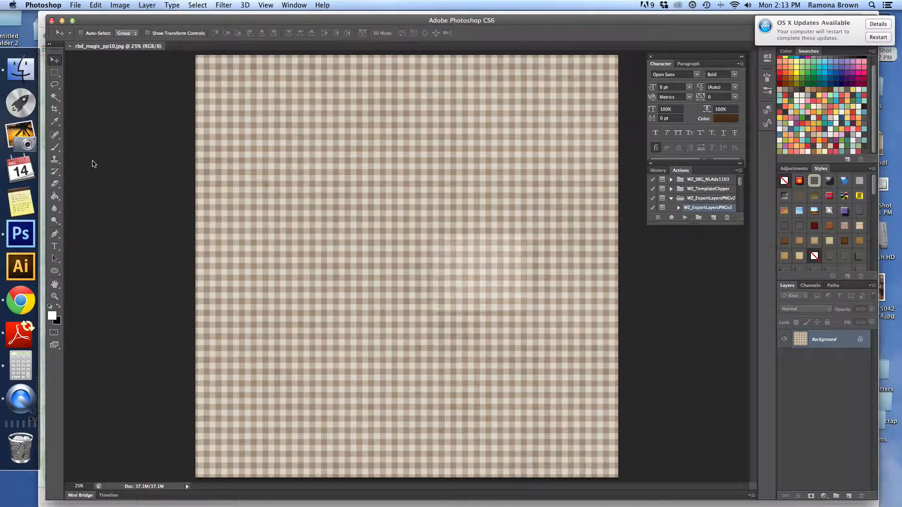
left_click(334, 58)
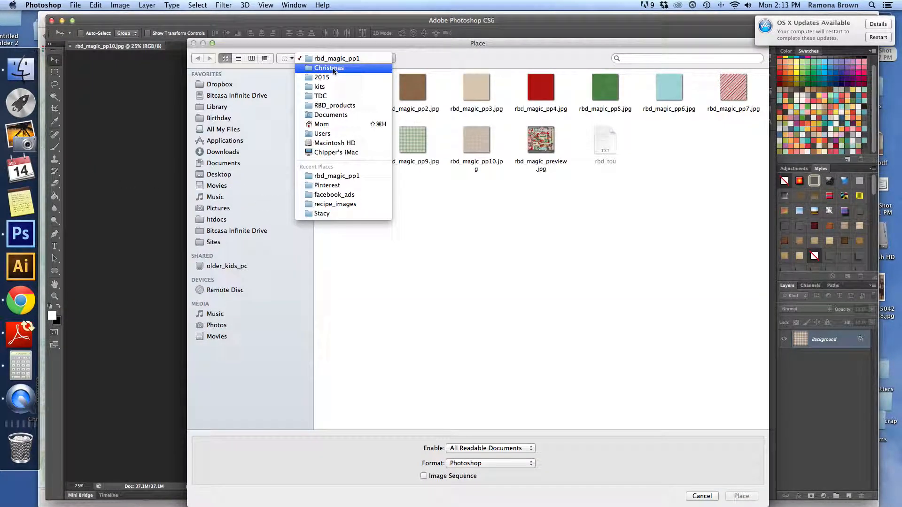
left_click(334, 69)
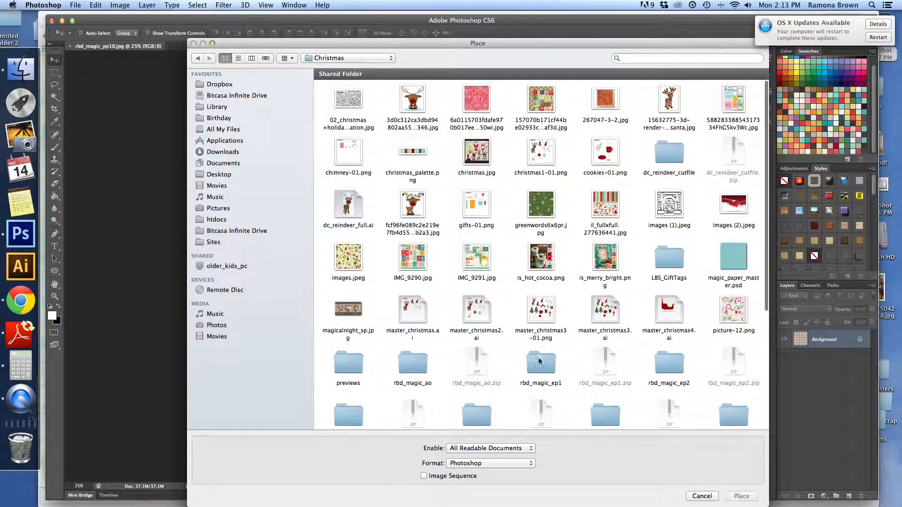
double_click(542, 357)
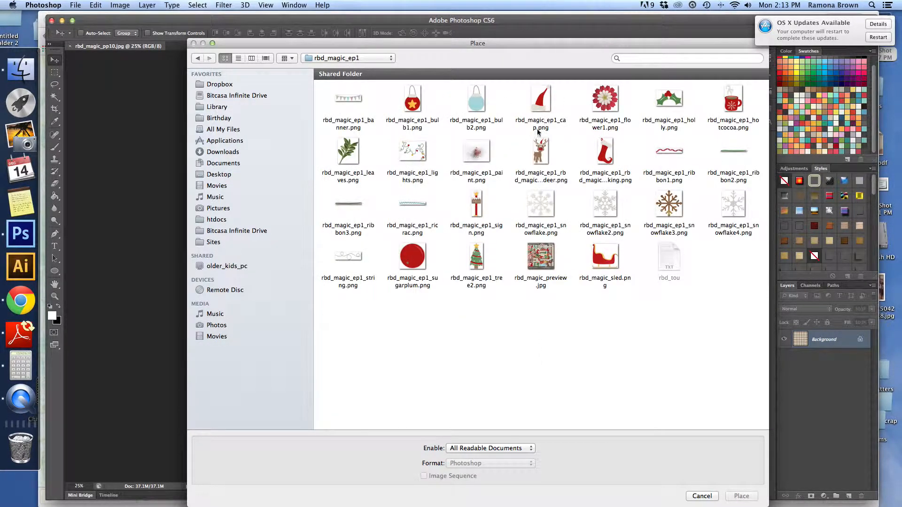
Step: Place the Santa-hat reindeer PNG at its original size in the middle of the plaid paper
left_click(540, 128)
left_click(741, 496)
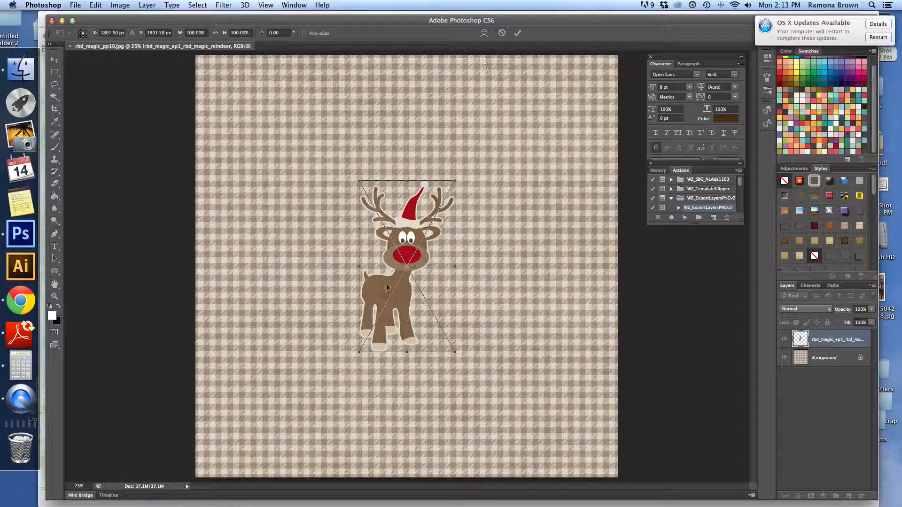
left_click(517, 33)
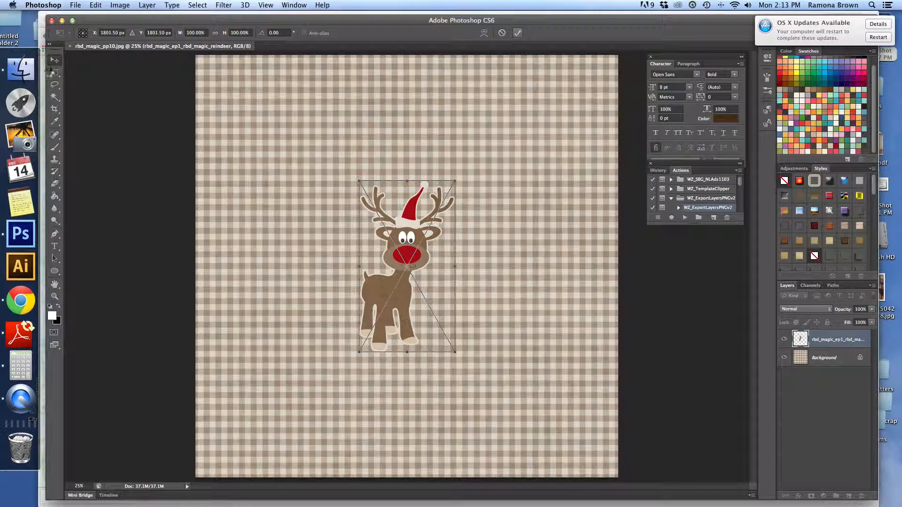
key("Return")
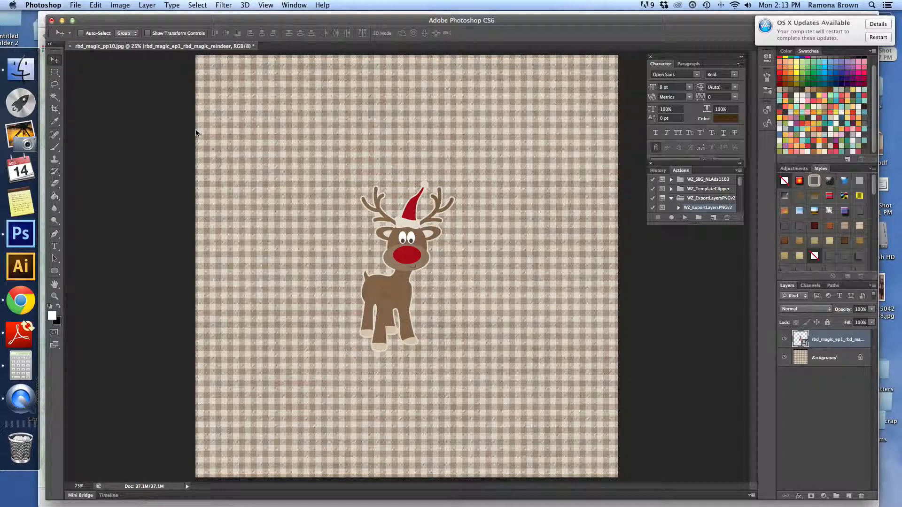
Step: Reposition the reindeer freehand with the Move tool, leaving it near the horizontal centre and in the upper half of the paper
left_click_drag(410, 241, 319, 199)
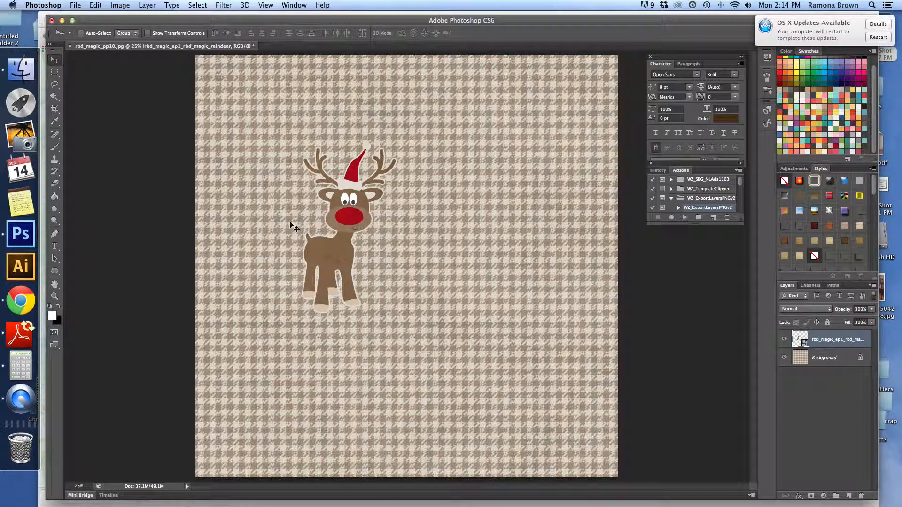
left_click_drag(352, 207, 408, 203)
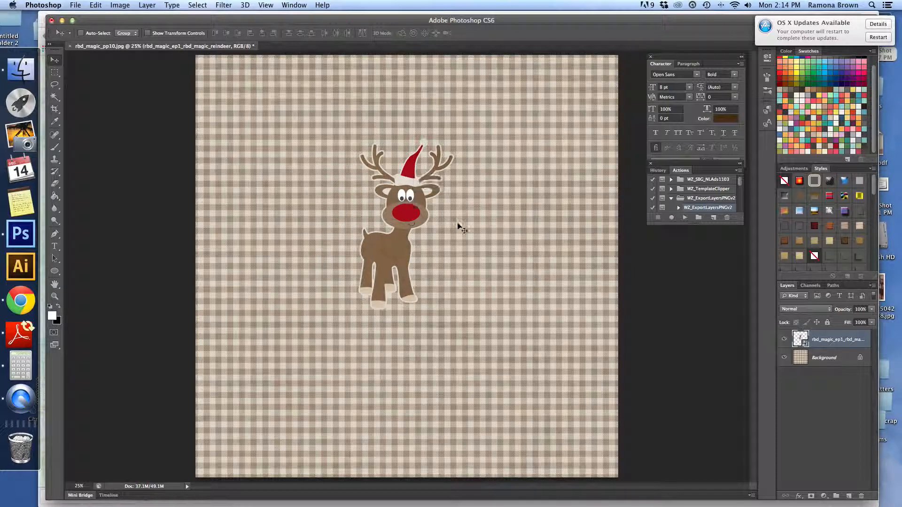
left_click(54, 72)
key("v")
left_click_drag(404, 203, 408, 227)
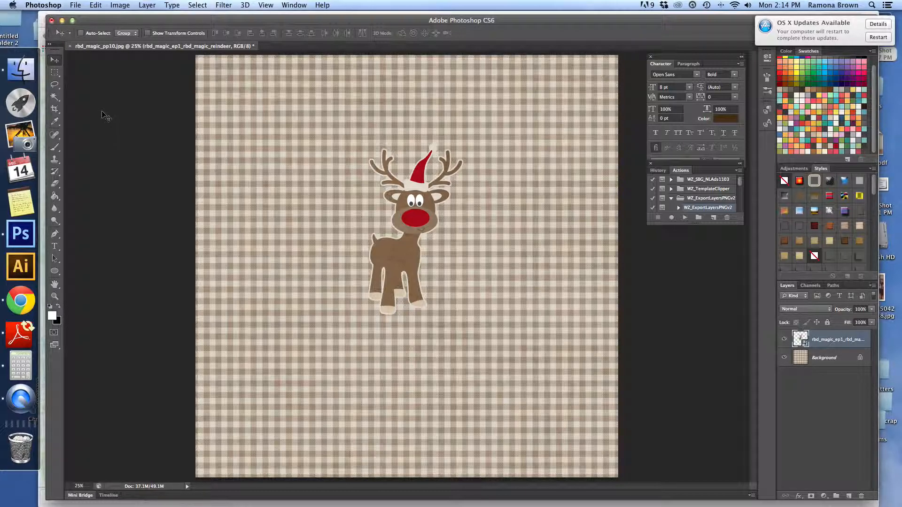
Step: Draw a large, nearly circular selection around the reindeer with the Elliptical Marquee tool
left_click(56, 74)
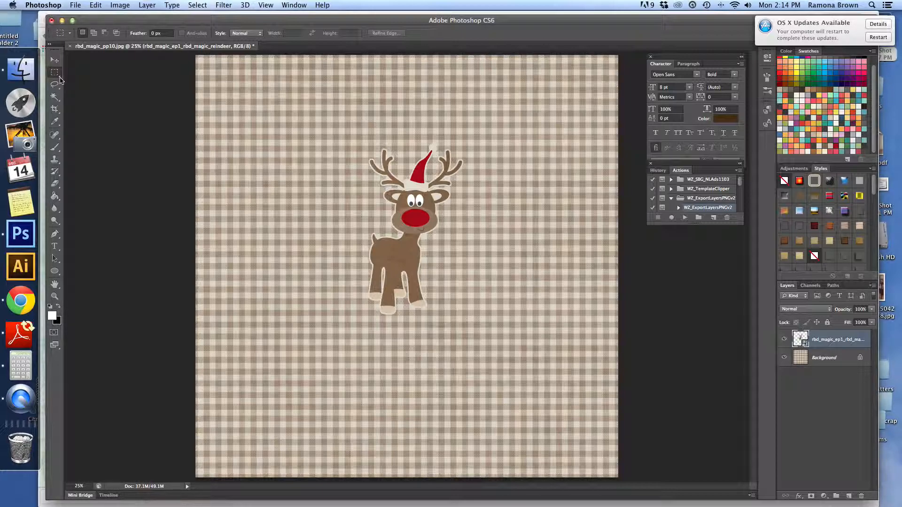
left_click(60, 80)
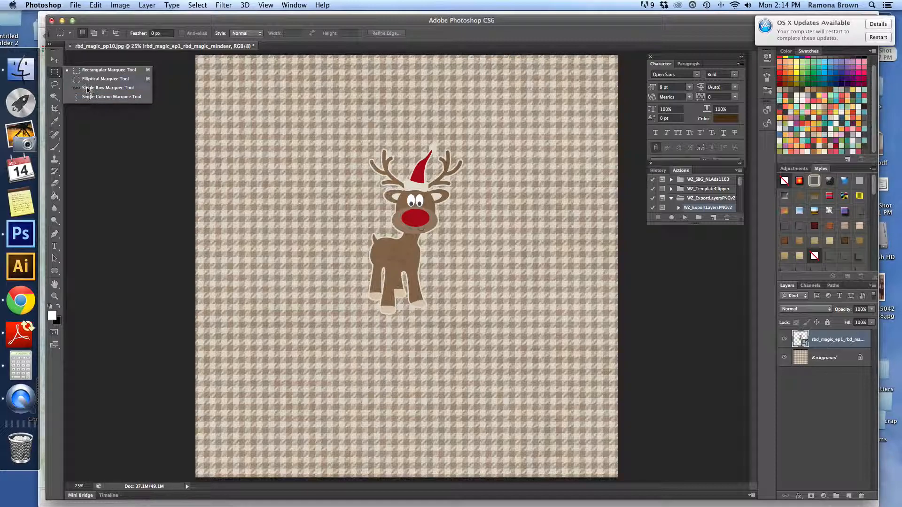
left_click(87, 79)
left_click_drag(299, 131, 470, 311)
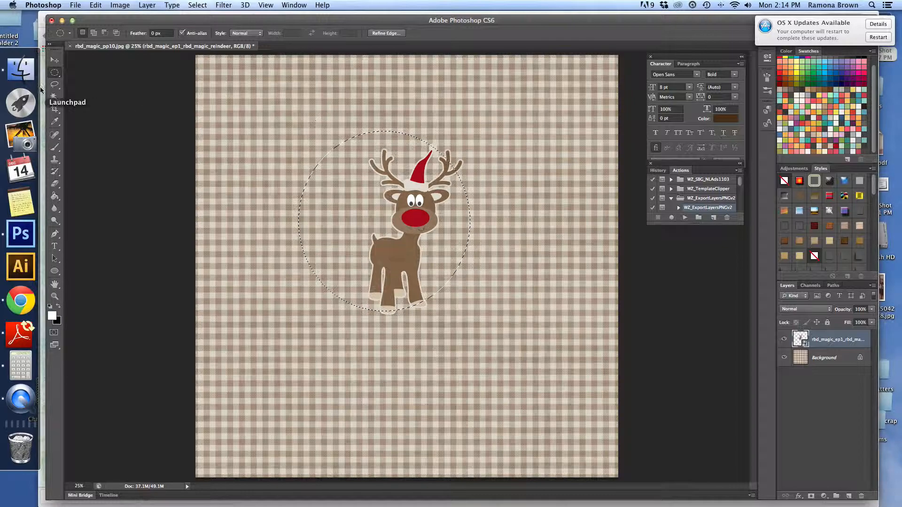
Step: Draw a rectangular marquee selection around the reindeer's head and upper body, and deselect it
left_click(52, 74)
left_click(90, 70)
left_click_drag(320, 109, 519, 251)
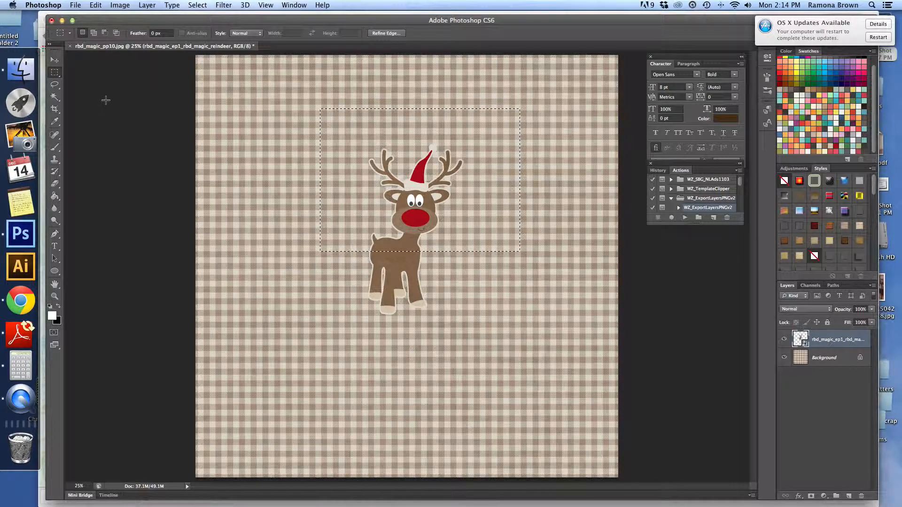
left_click(198, 5)
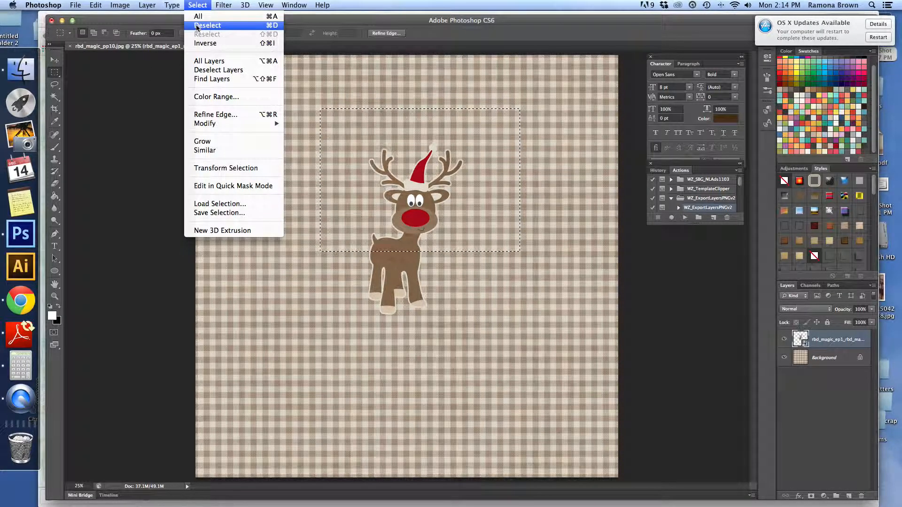
left_click(207, 25)
Step: Draw a loose freehand Lasso selection around the whole reindeer and shift the outline slightly
left_click(54, 87)
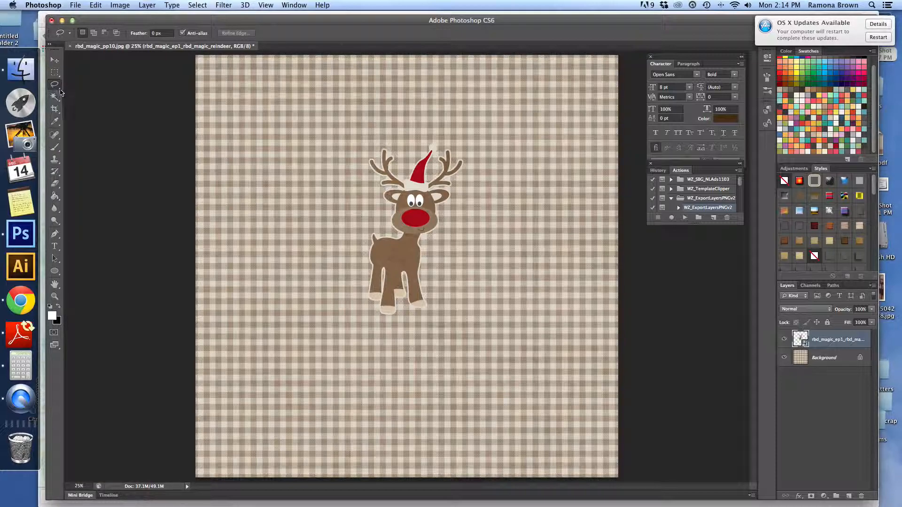
left_click(60, 89)
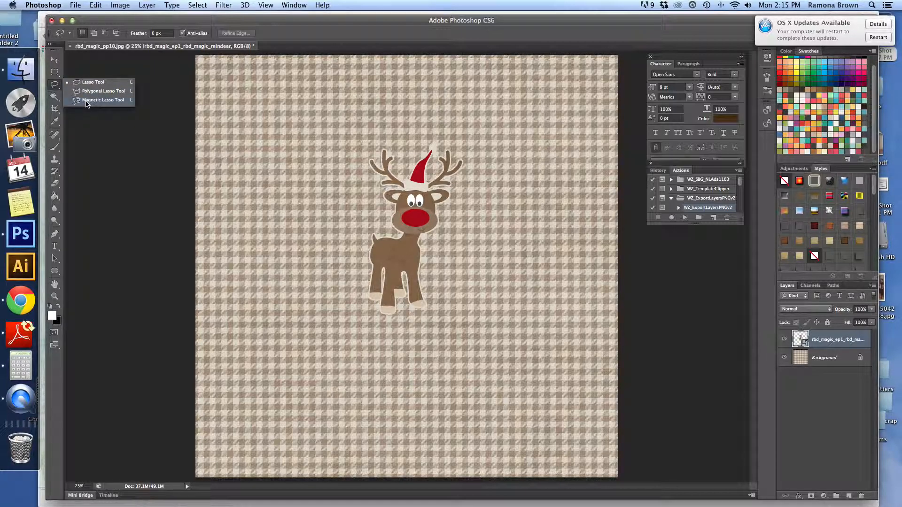
left_click(87, 100)
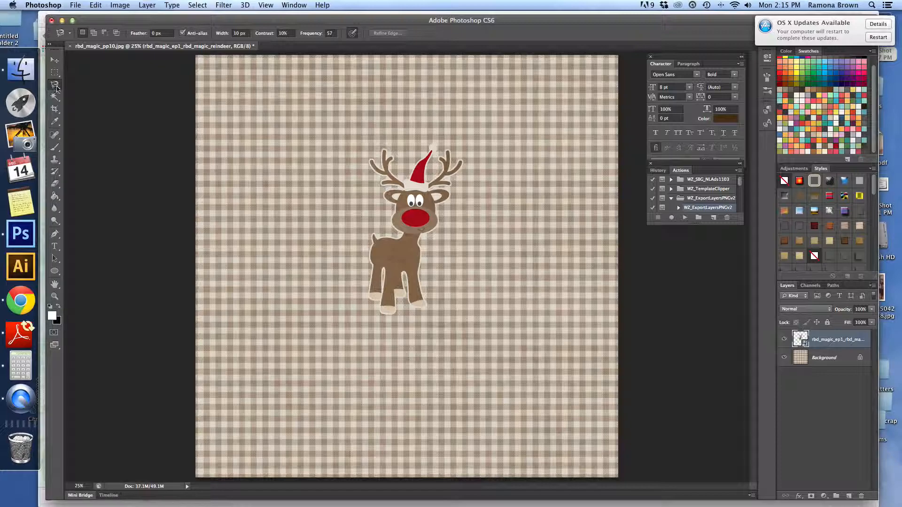
left_click(57, 88)
left_click(80, 84)
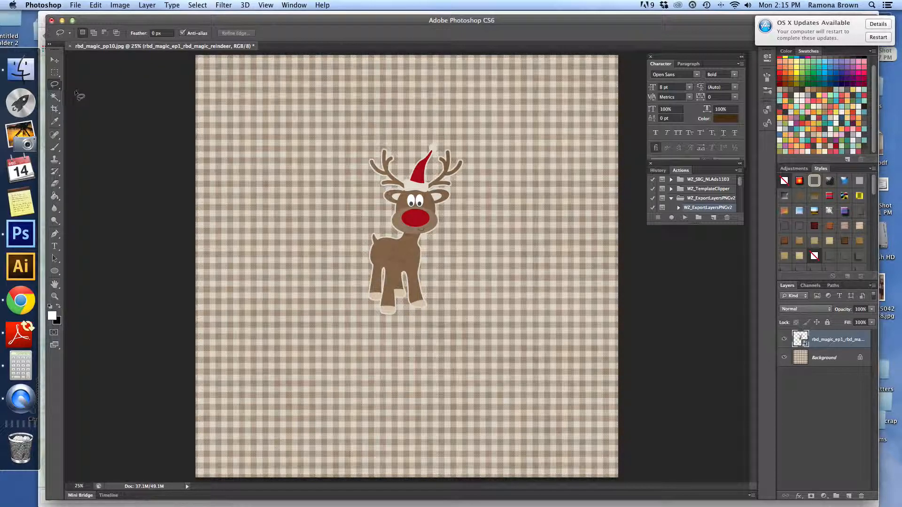
mouse_move(409, 130)
left_mouse_down()
mouse_move(357, 135)
mouse_move(340, 164)
mouse_move(343, 219)
mouse_move(330, 268)
mouse_move(341, 314)
mouse_move(411, 345)
mouse_move(455, 323)
mouse_move(427, 254)
mouse_move(456, 229)
mouse_move(484, 150)
mouse_move(410, 130)
left_mouse_up()
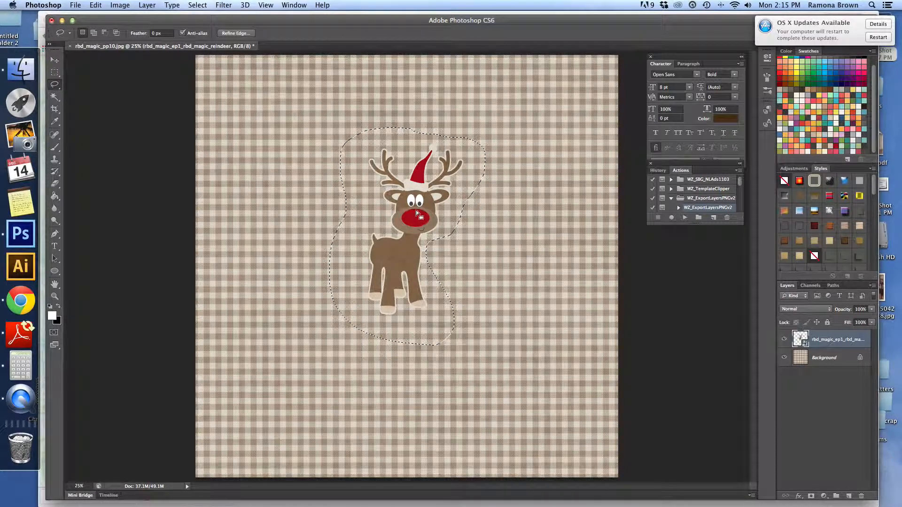
mouse_move(418, 211)
left_mouse_down()
mouse_move(401, 210)
mouse_move(443, 202)
mouse_move(421, 208)
left_mouse_up()
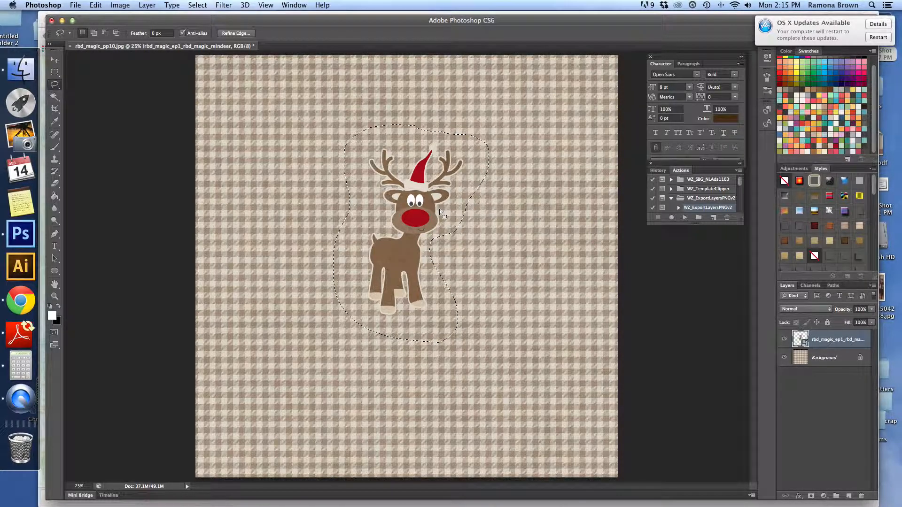
Step: Clear the freehand selection and outline a closed straight-edged area above and beside the reindeer with the Polygonal Lasso tool
left_click(55, 86)
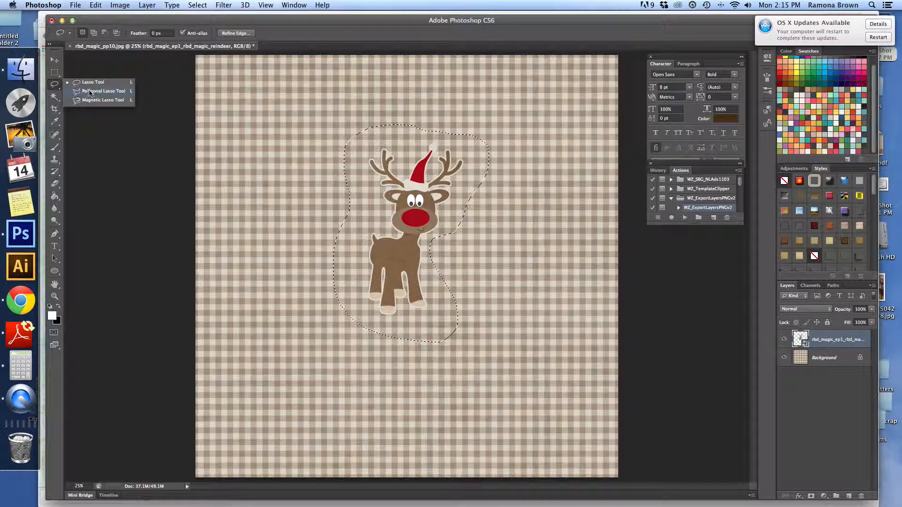
left_click(89, 93)
key("ctrl+d")
left_click(326, 123)
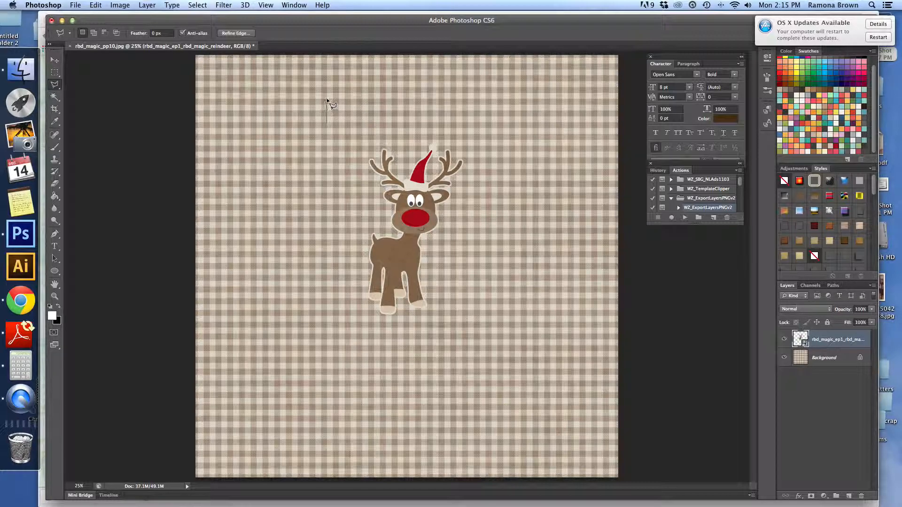
left_click(327, 99)
left_click(472, 99)
left_click(493, 245)
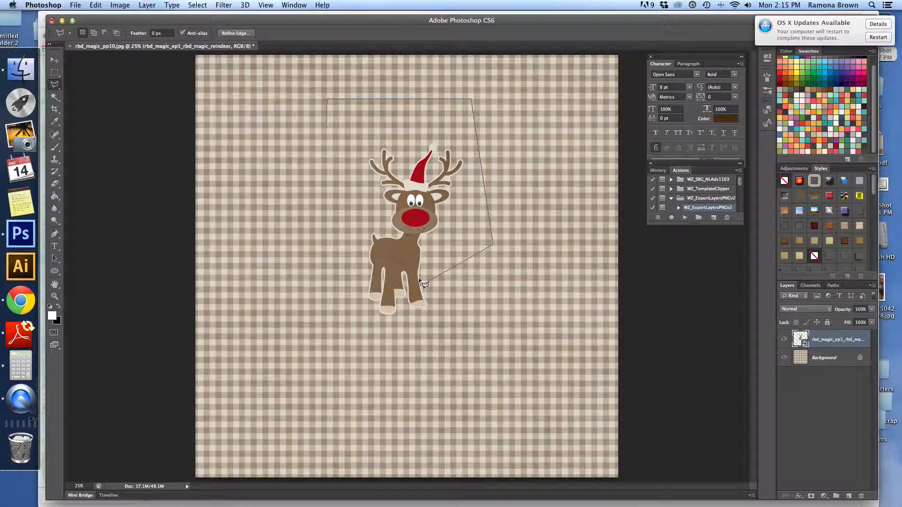
left_click(420, 284)
left_click(420, 242)
left_click(459, 230)
left_click(456, 137)
left_click(327, 123)
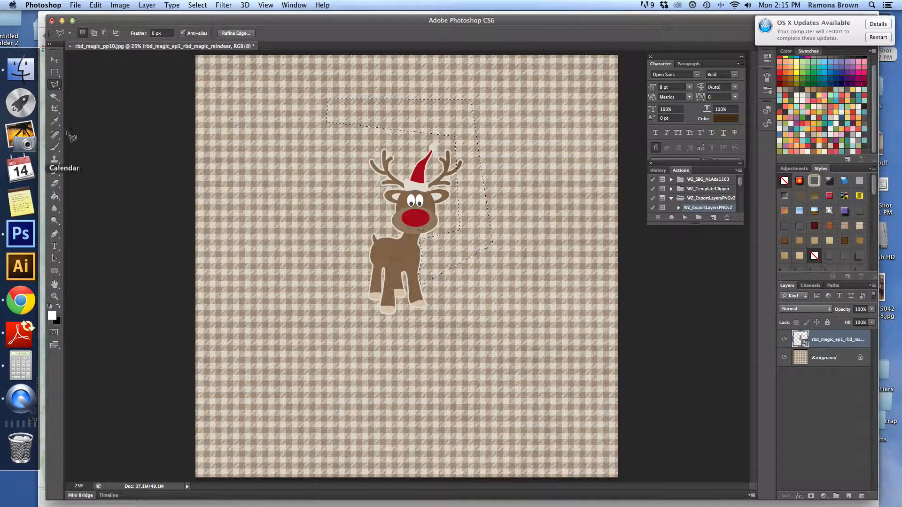
Step: Trace a selection from the reindeer's back around its head and antlers with the Magnetic Lasso tool, and deselect it
left_click(55, 85)
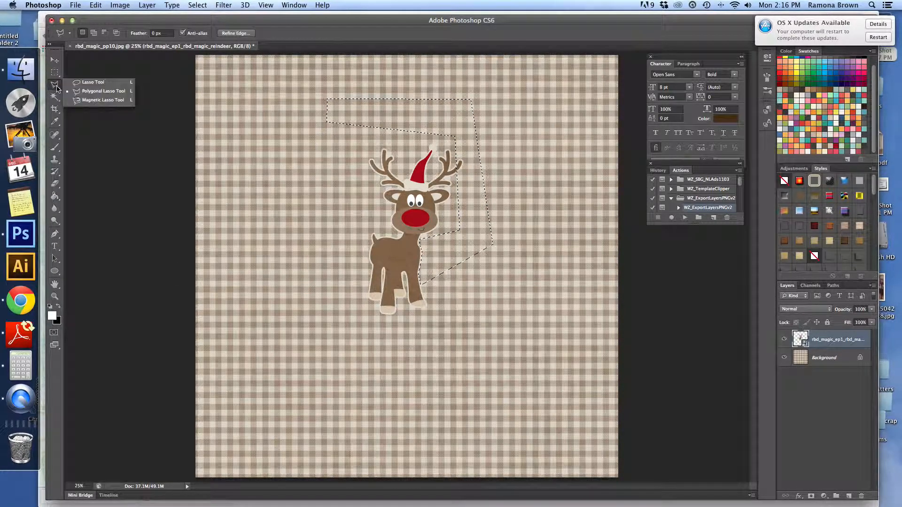
left_click(92, 100)
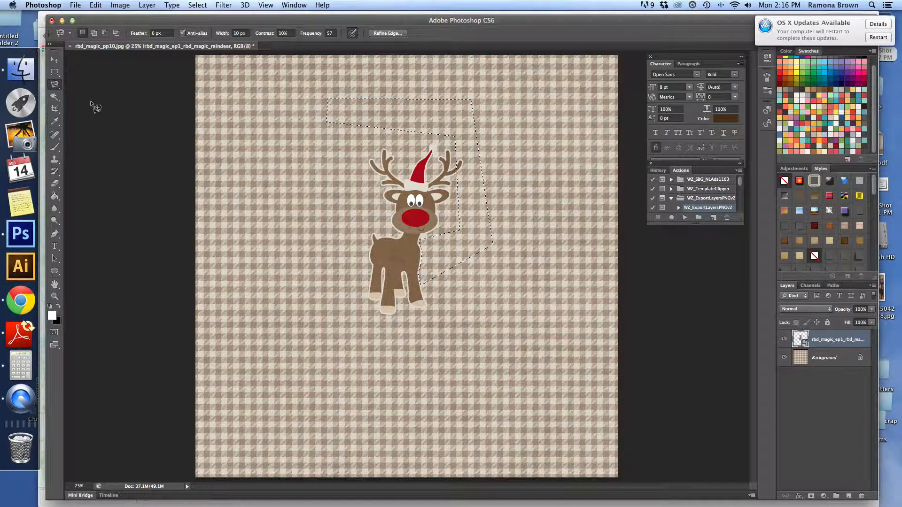
left_click(370, 258)
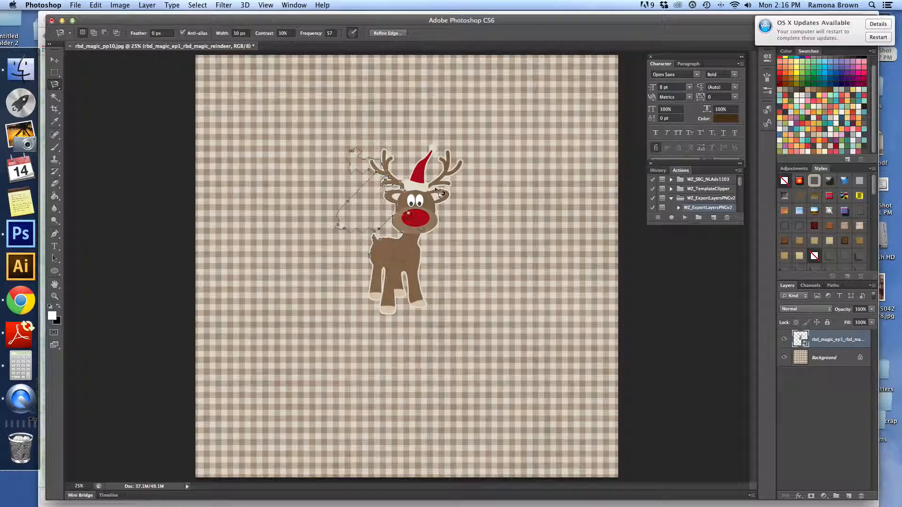
left_click(371, 258)
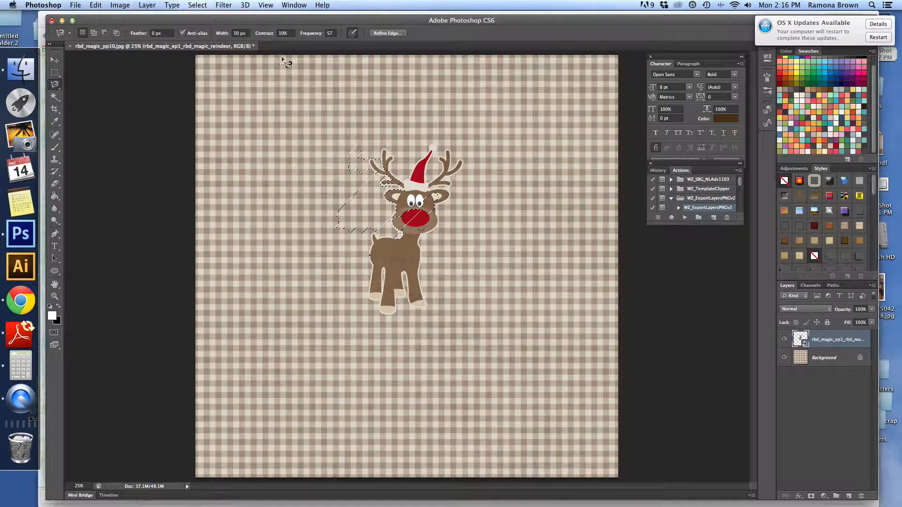
left_click(197, 5)
left_click(207, 26)
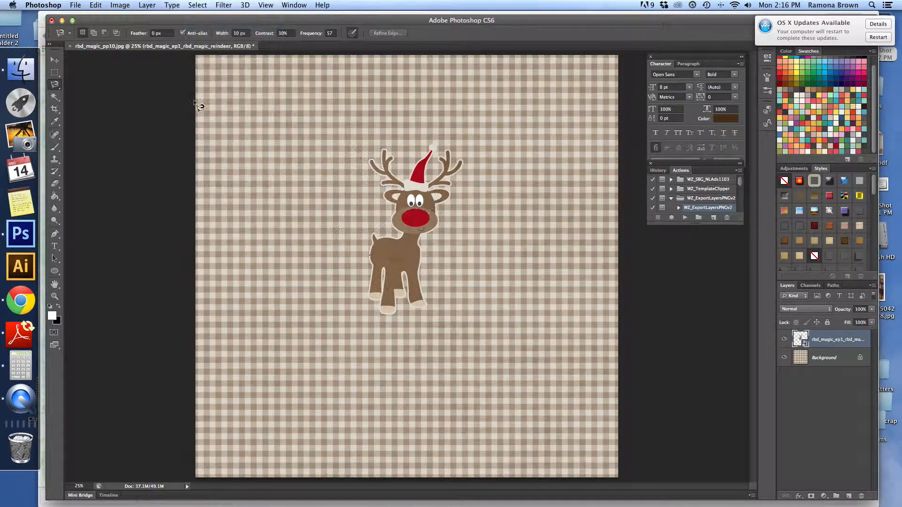
Step: Select the reindeer's brown body and legs, head, both antlers and red nose with the Quick Selection tool
left_click(55, 61)
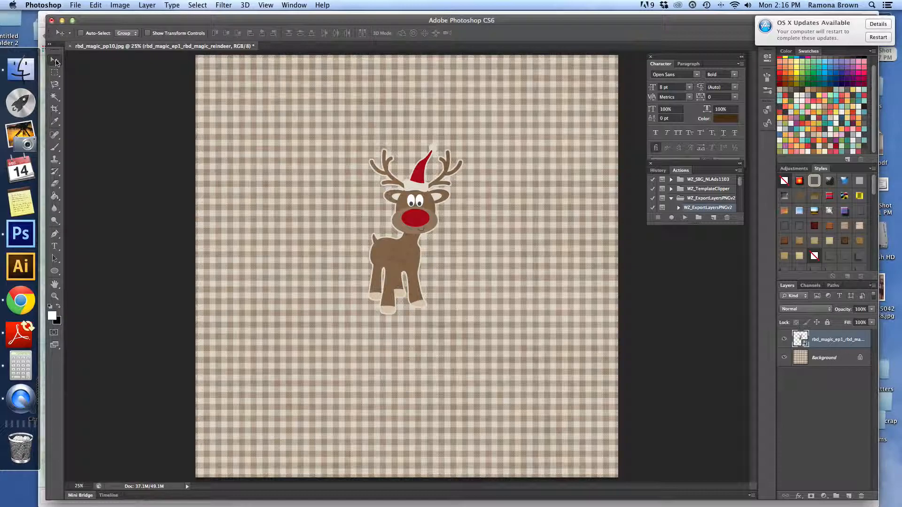
left_click(54, 96)
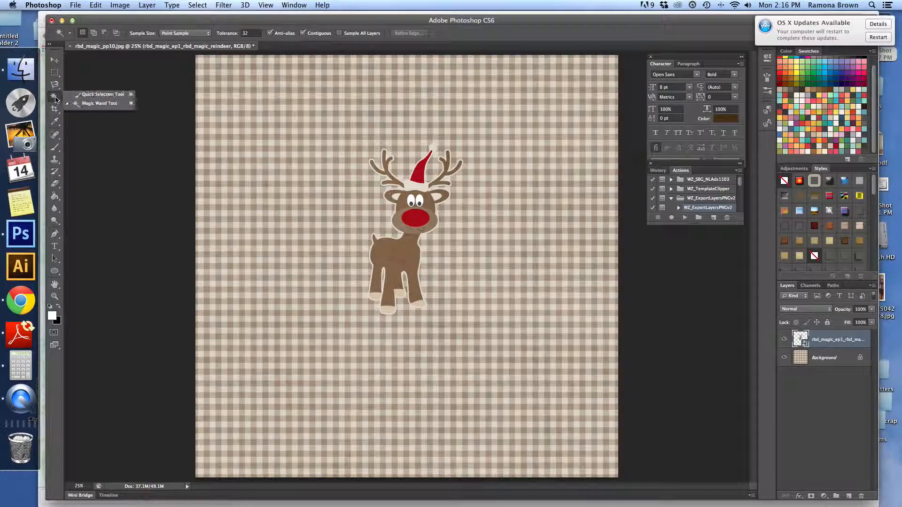
left_click(86, 95)
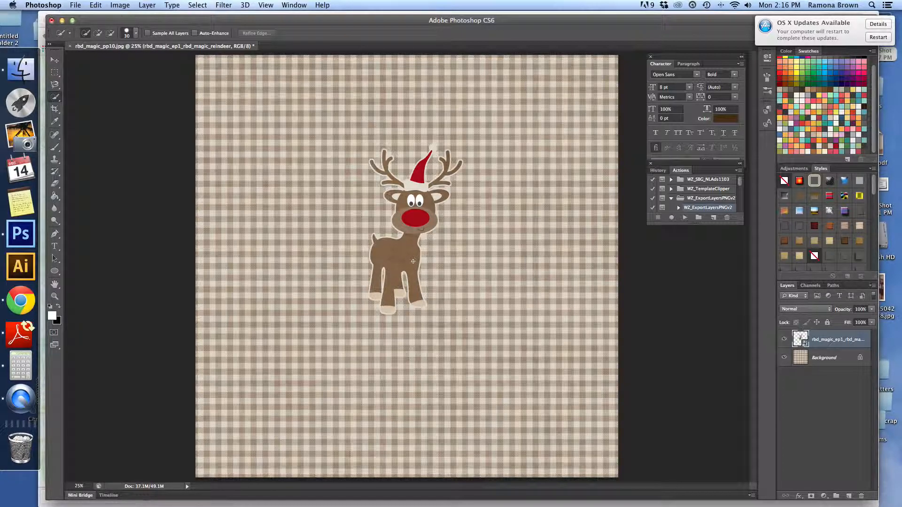
left_click_drag(407, 261, 400, 254)
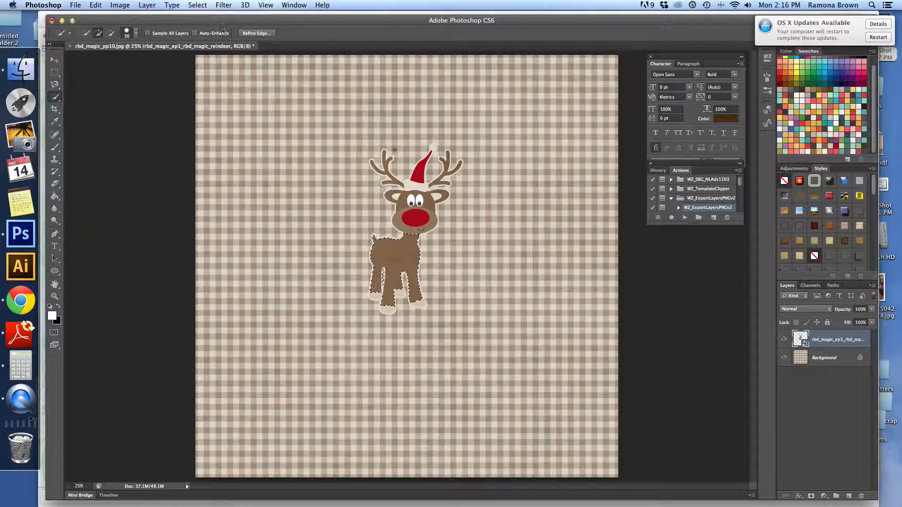
left_click(402, 202)
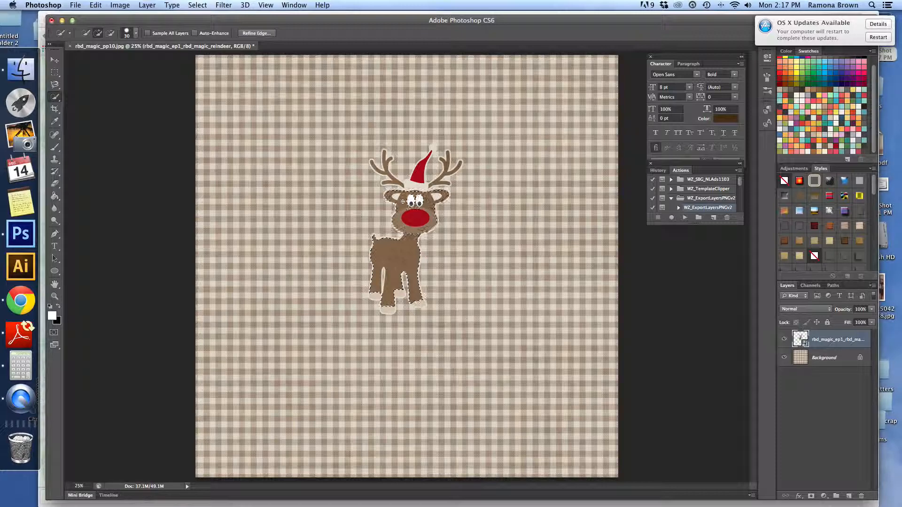
left_click(462, 204)
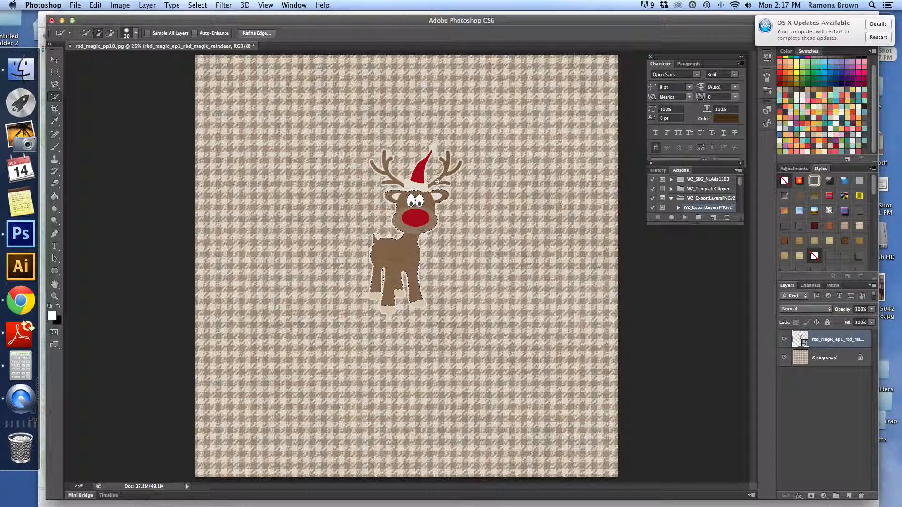
left_click_drag(435, 183, 405, 179)
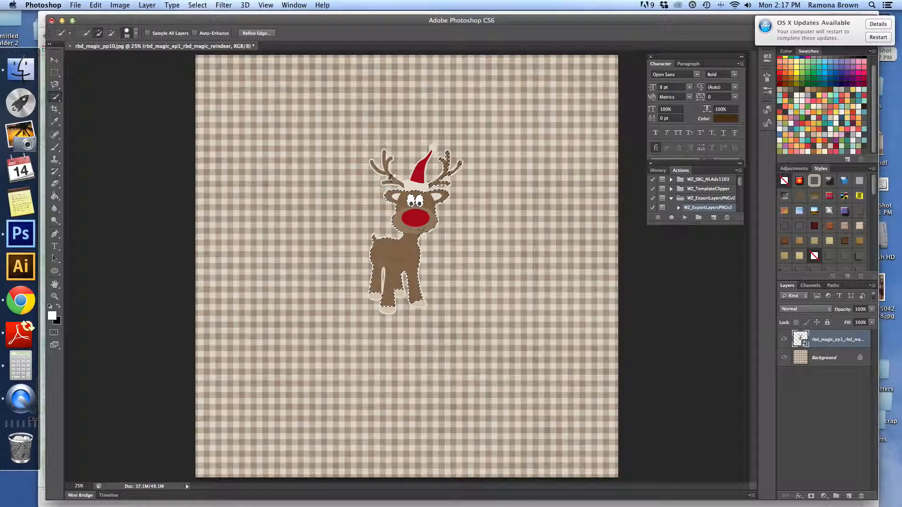
left_click(390, 177)
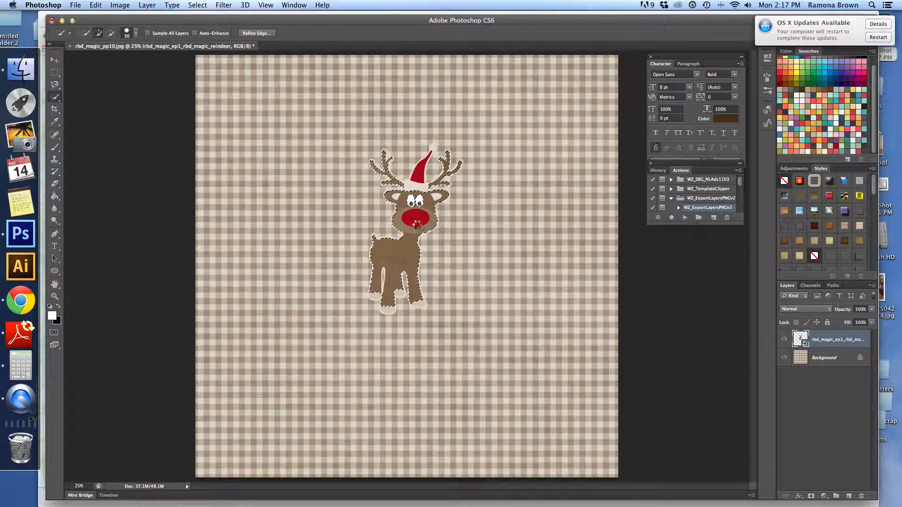
left_click(402, 215)
Step: Rasterize the reindeer layer so that image adjustments can be applied to it
left_click(120, 4)
mouse_move(142, 107)
mouse_move(143, 36)
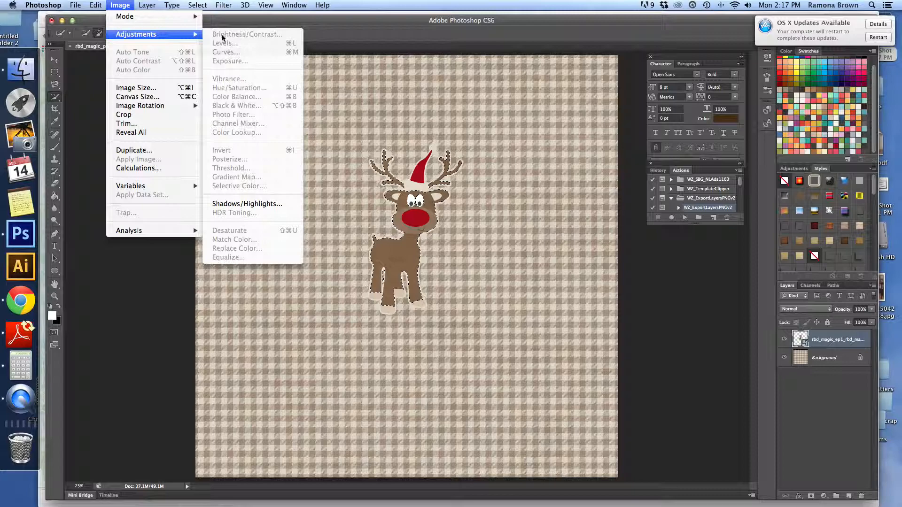
left_click(239, 23)
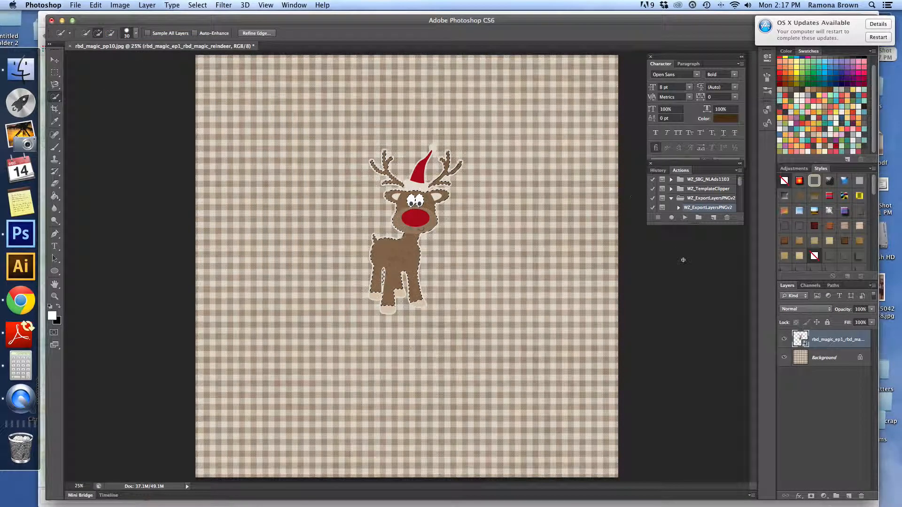
right_click(841, 339)
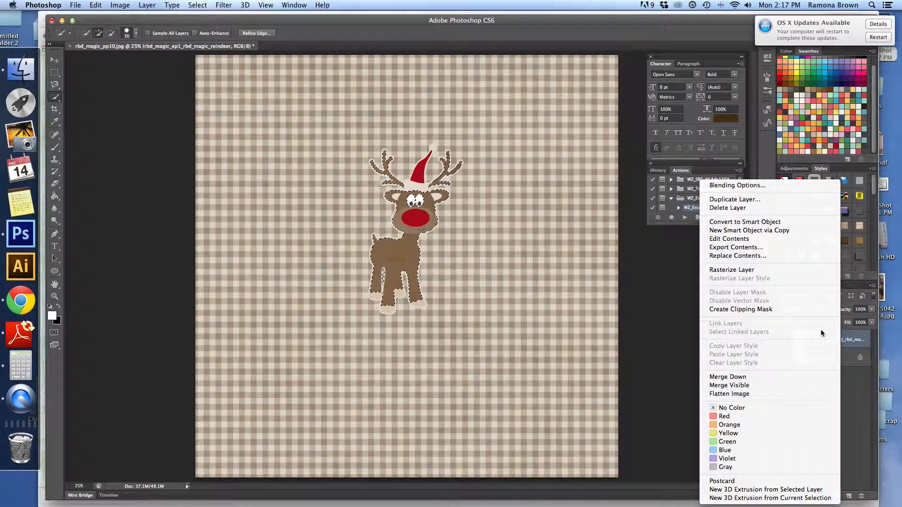
left_click(756, 274)
Step: Apply a Black & White adjustment to the selected parts of the reindeer, and deselect
left_click(120, 5)
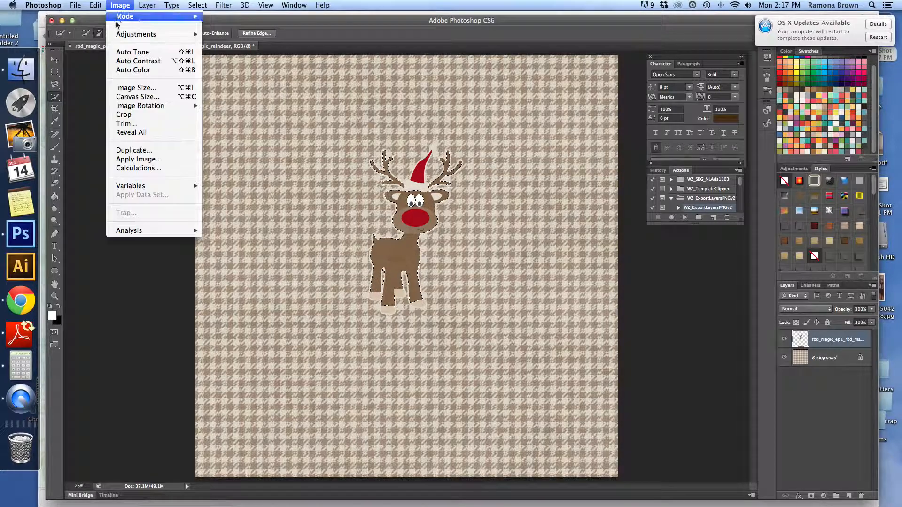
mouse_move(141, 34)
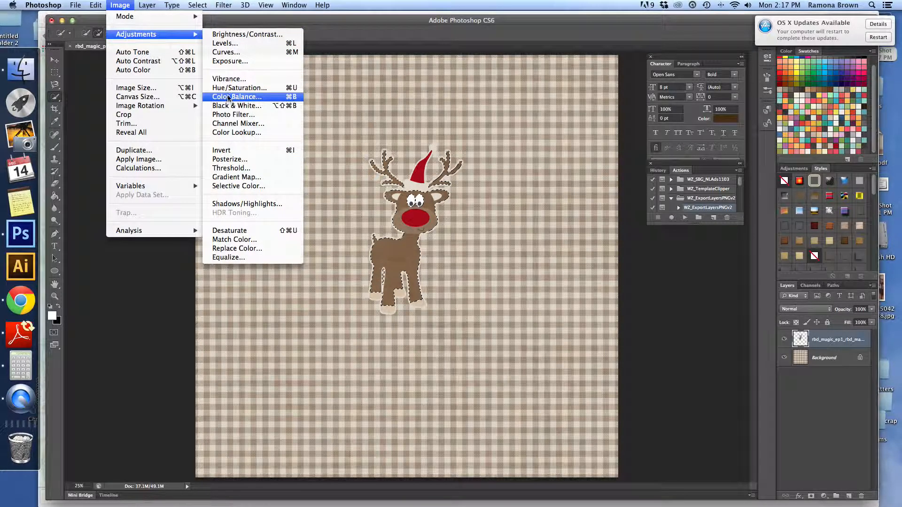
left_click(232, 105)
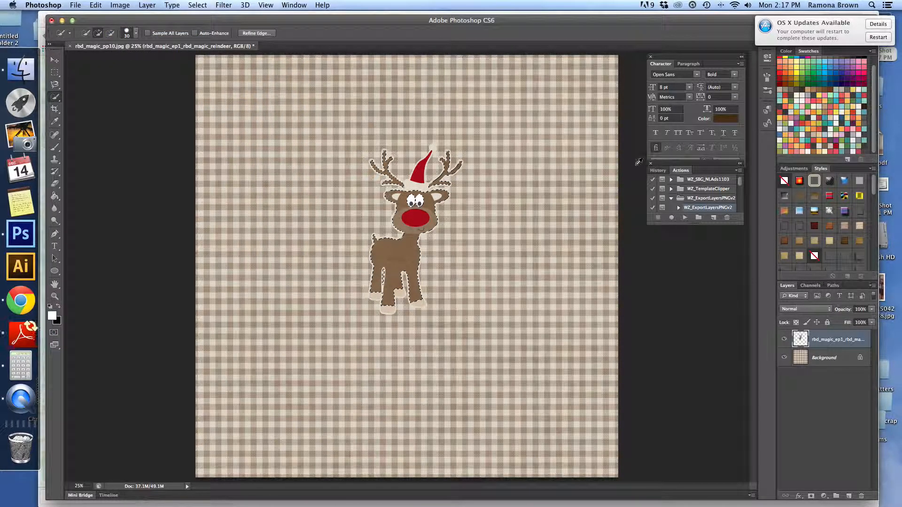
left_click_drag(474, 120, 696, 222)
left_click(731, 240)
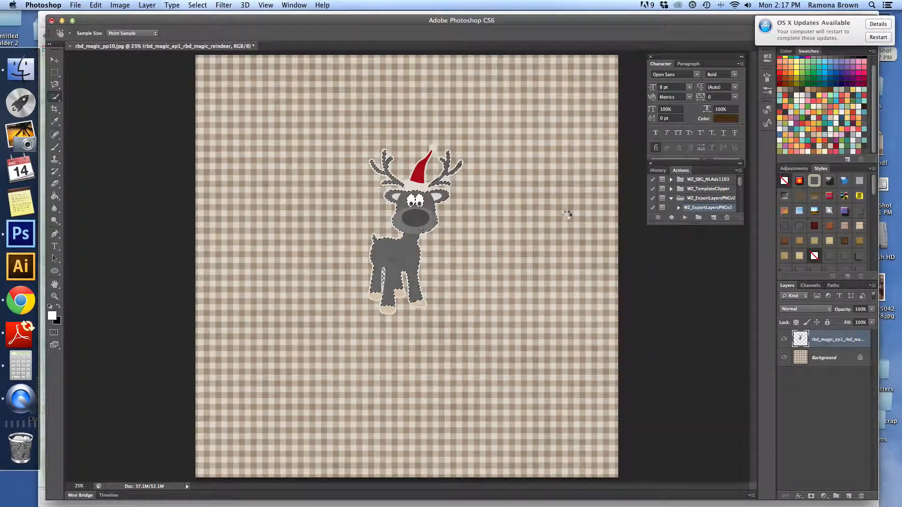
left_click(197, 5)
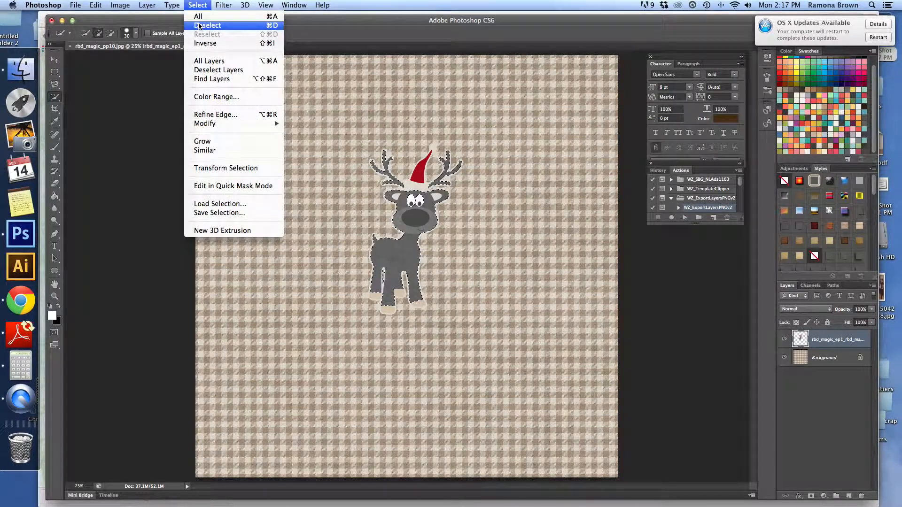
left_click(201, 22)
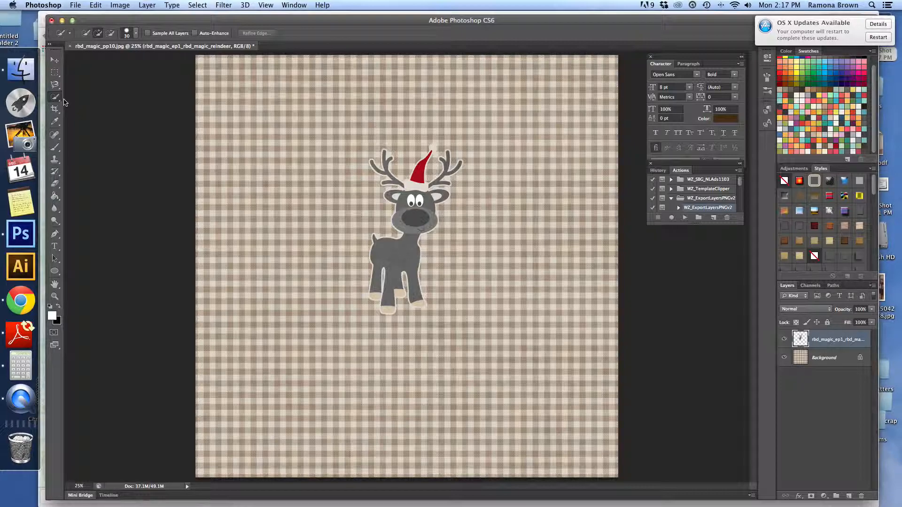
Step: Choose the Magic Wand tool, then undo the black-and-white conversion and clear the restored selection
left_click(55, 99)
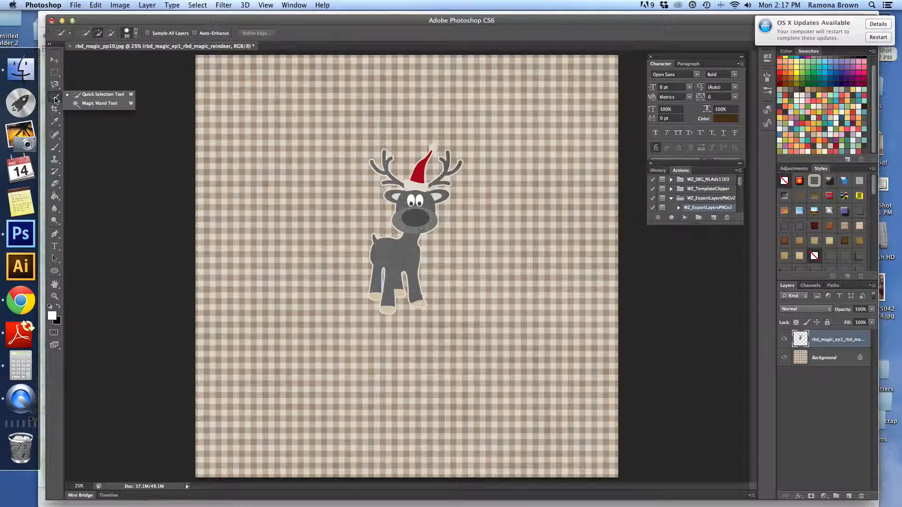
left_click(94, 103)
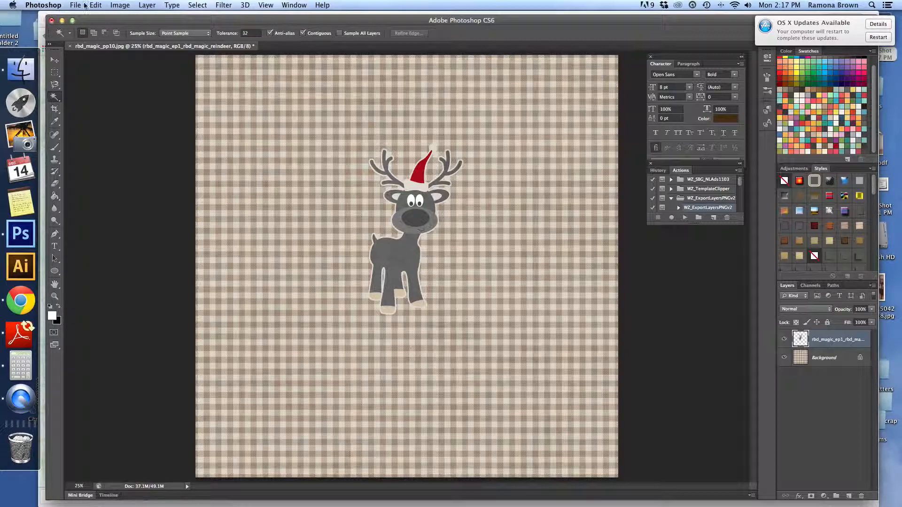
left_click(96, 6)
left_click(100, 17)
left_click(97, 6)
left_click(108, 33)
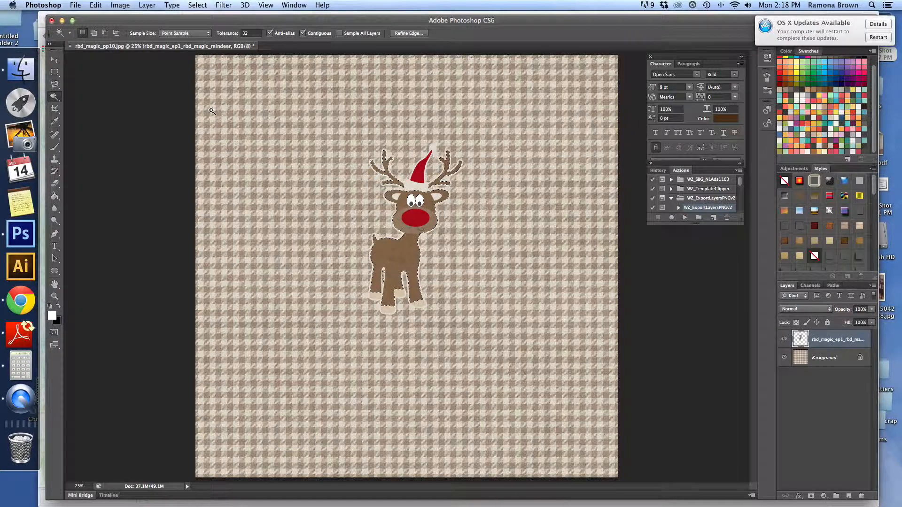
left_click(198, 5)
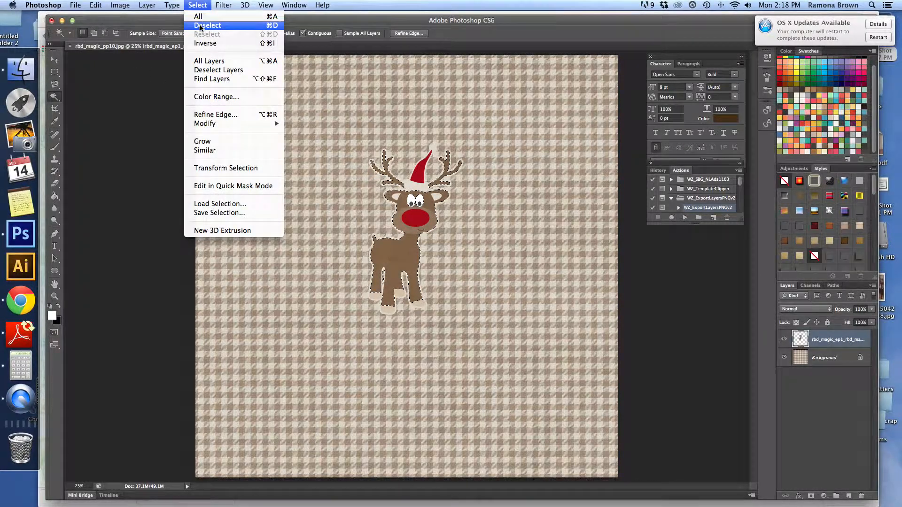
left_click(200, 26)
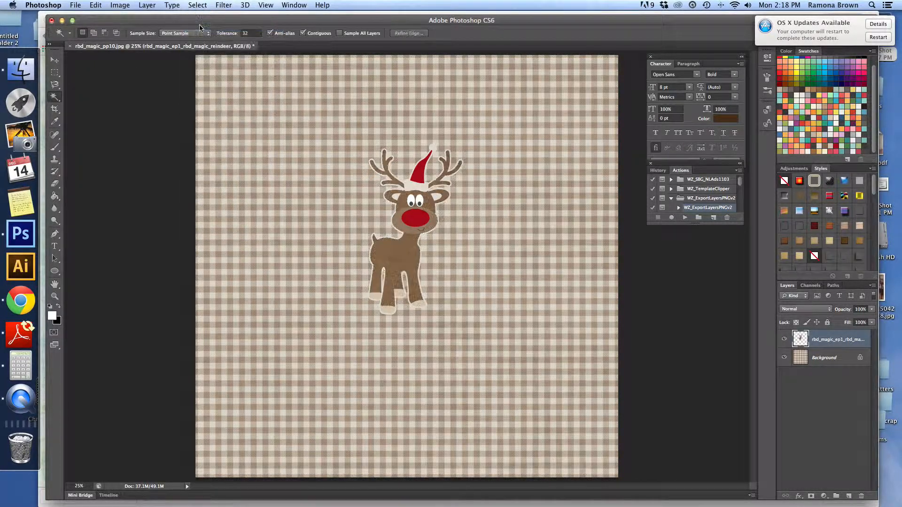
Step: Select the reindeer's red nose and the red part of the hat with the Magic Wand, delete them, and deselect
left_click(413, 233)
left_click(198, 9)
left_click(219, 151)
left_click(418, 176, "shift")
key("Delete")
left_click(197, 5)
left_click(206, 26)
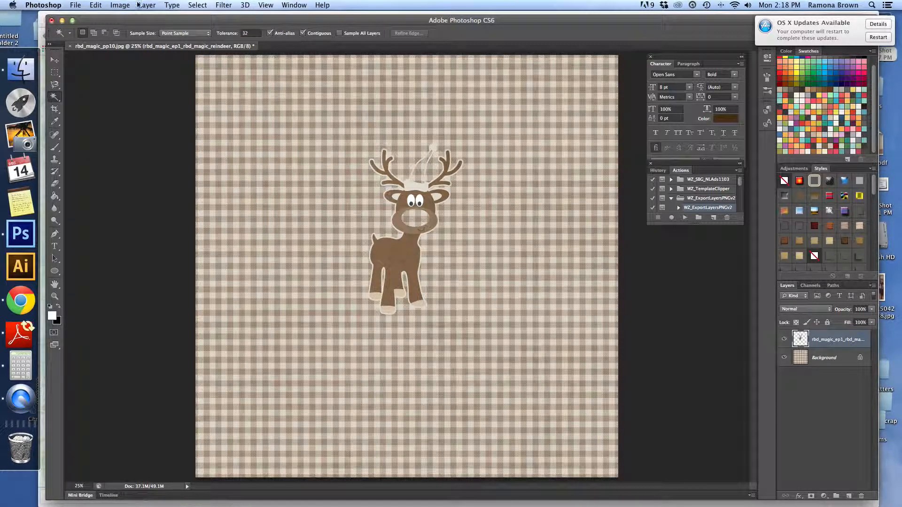
Step: Undo the deletion of the red nose and hat, and clear the restored selection
left_click(96, 5)
left_click(110, 34)
left_click(95, 5)
left_click(95, 32)
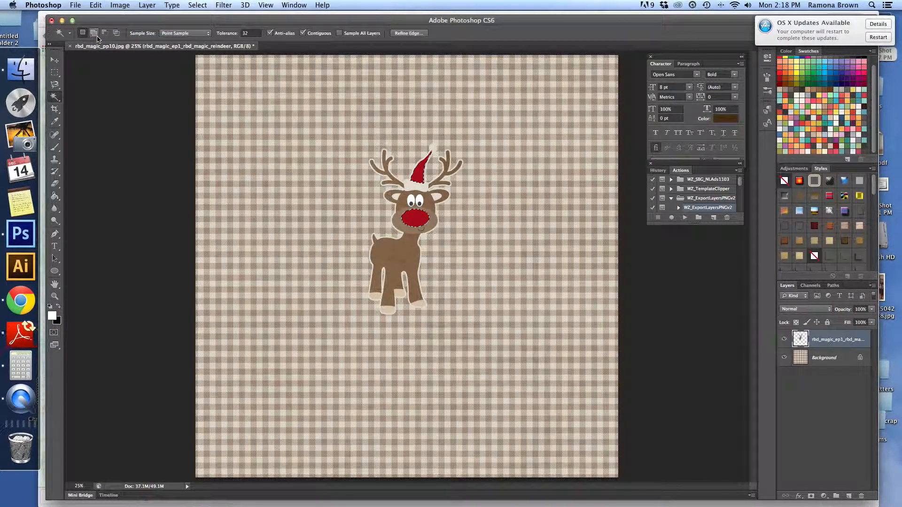
left_click(198, 5)
left_click(209, 24)
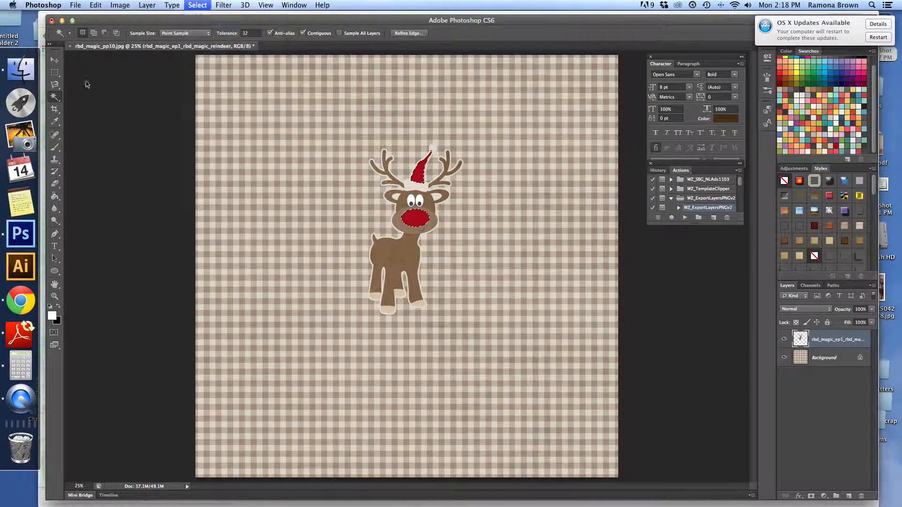
Step: Draw a crop frame around the reindeer with the Crop tool and reposition the picture within it
left_click(55, 111)
left_click_drag(268, 109, 522, 346)
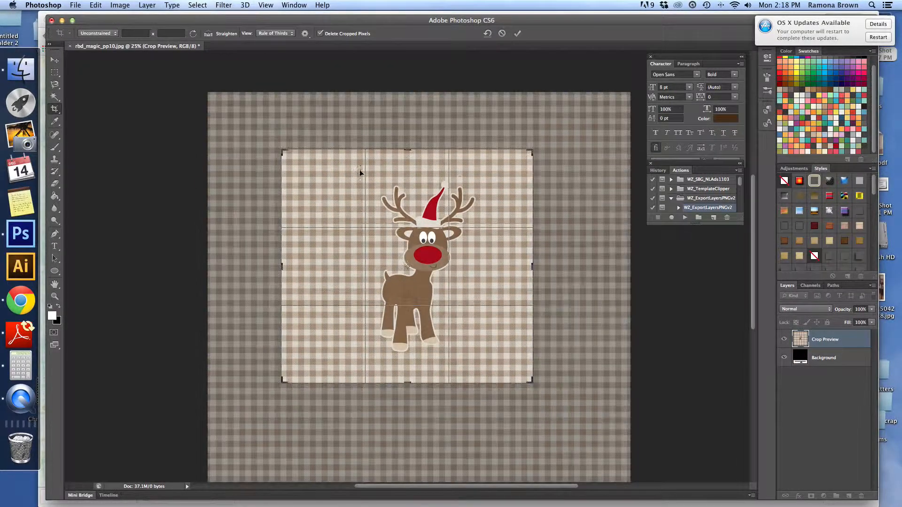
left_click_drag(360, 170, 365, 188)
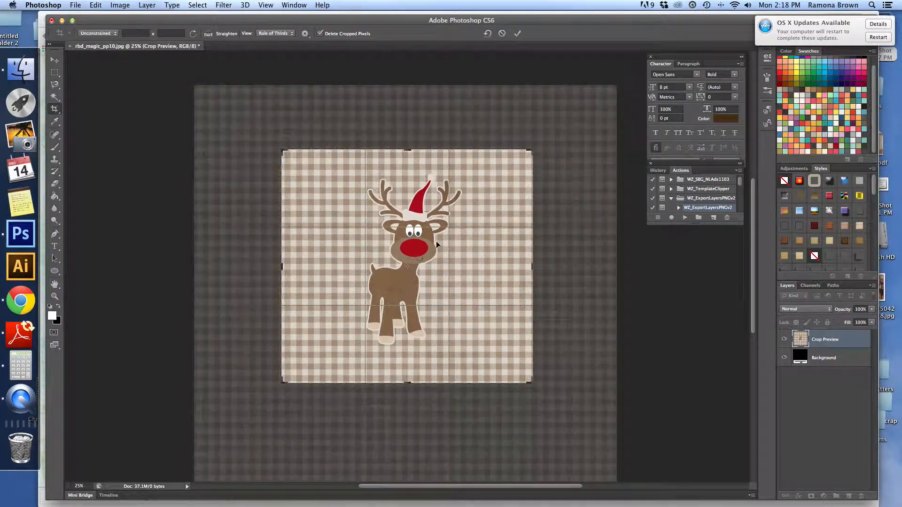
left_click_drag(440, 262, 416, 294)
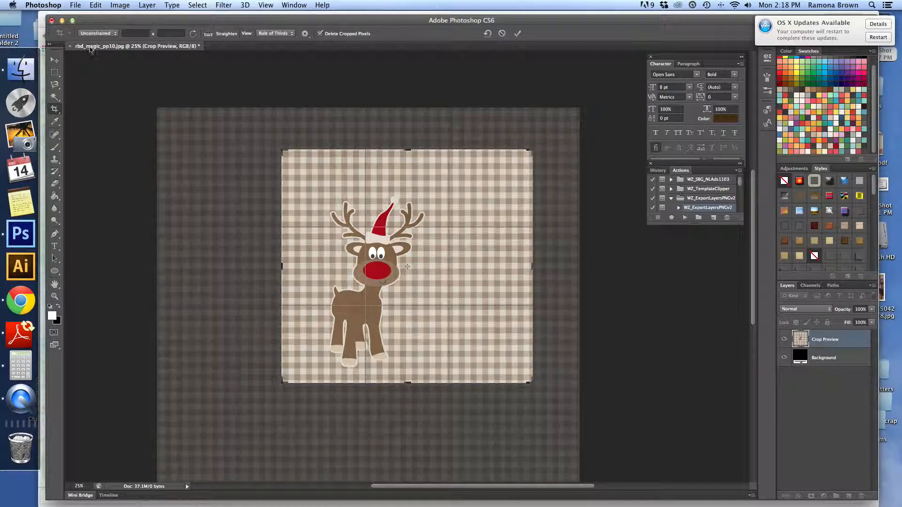
Step: Leave the crop unapplied and sample the reindeer's red nose and brown ear as foreground color with the Eyedropper tool
left_click(55, 120)
left_click(454, 176)
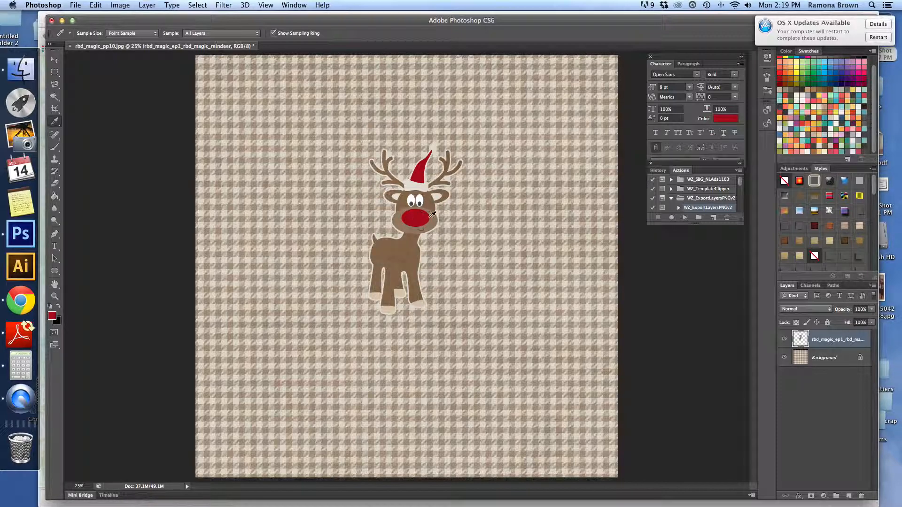
left_click(392, 199)
Step: Examine the healing tool variants and choose the Spot Healing Brush tool
left_click(53, 135)
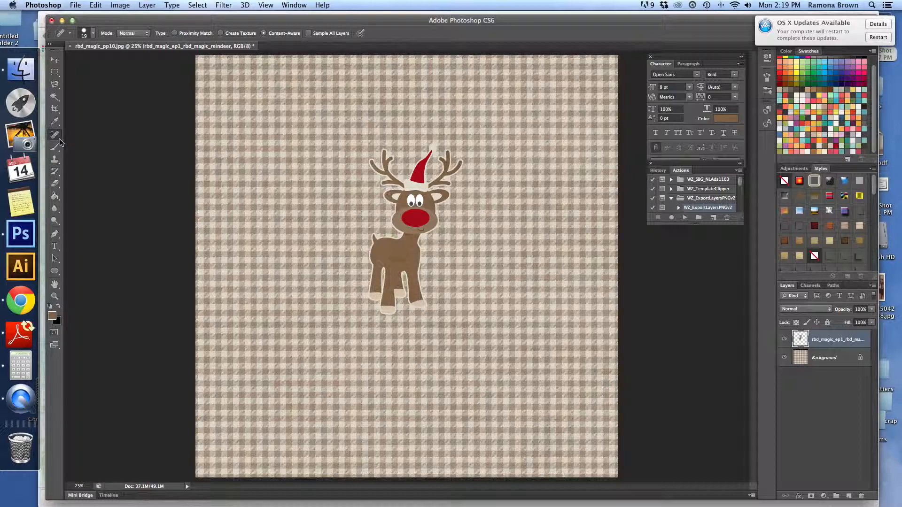
right_click(59, 139)
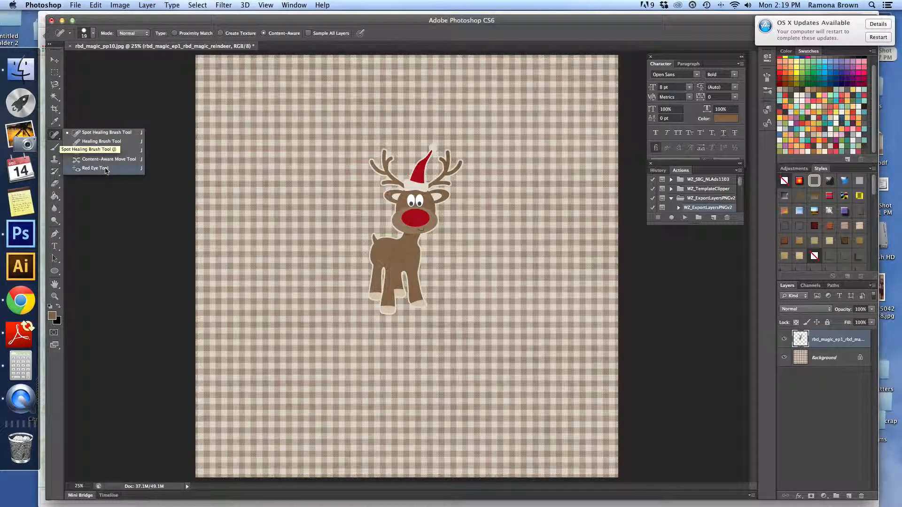
left_click(110, 132)
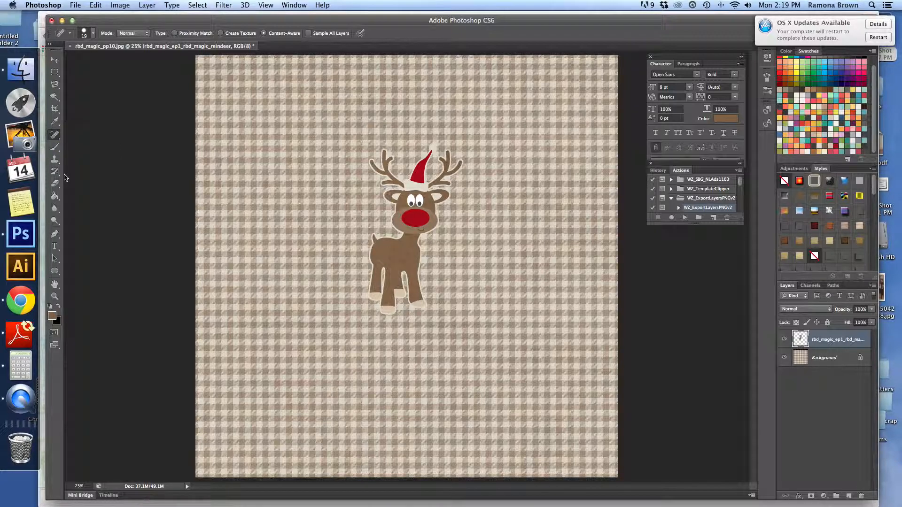
Step: Switch to the Brush tool and choose the 112 px brush tip from the presets
left_click(55, 147)
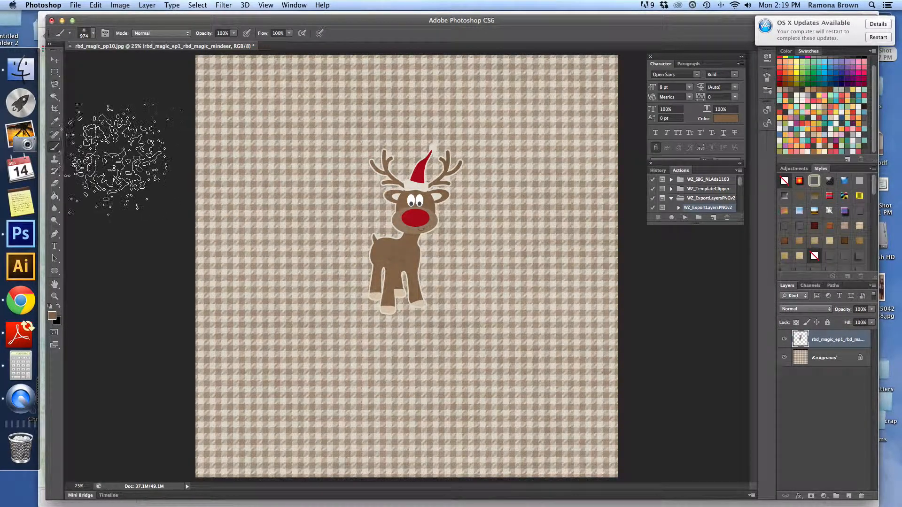
left_click(93, 32)
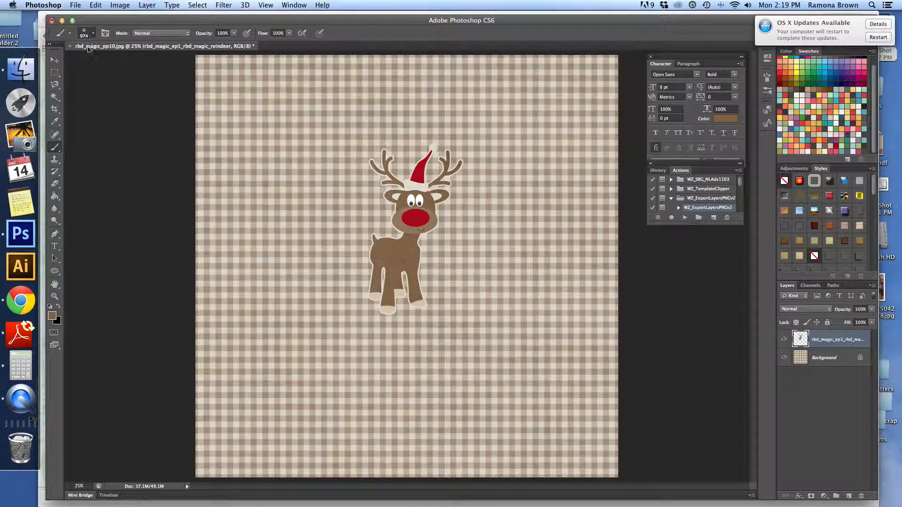
left_click(125, 137)
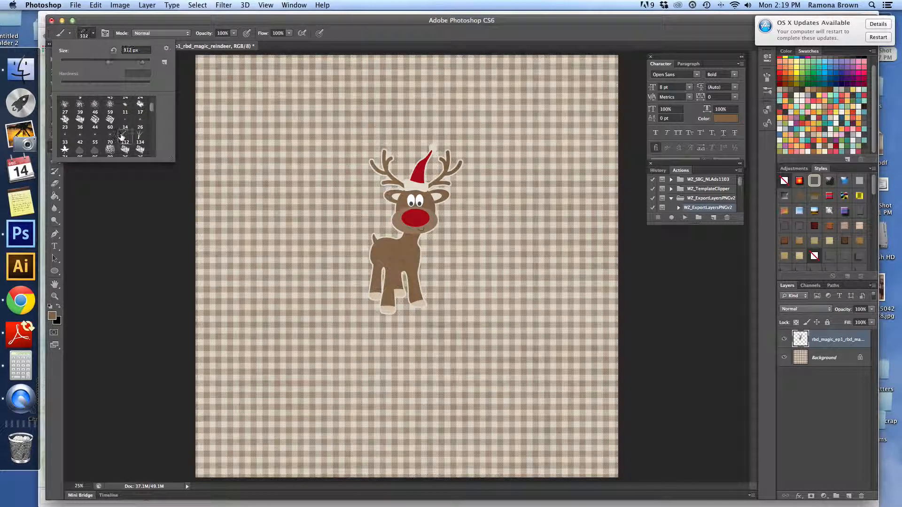
Step: Try the 112 px brush with a few strokes on the area left of the reindeer and undo them
key("Return")
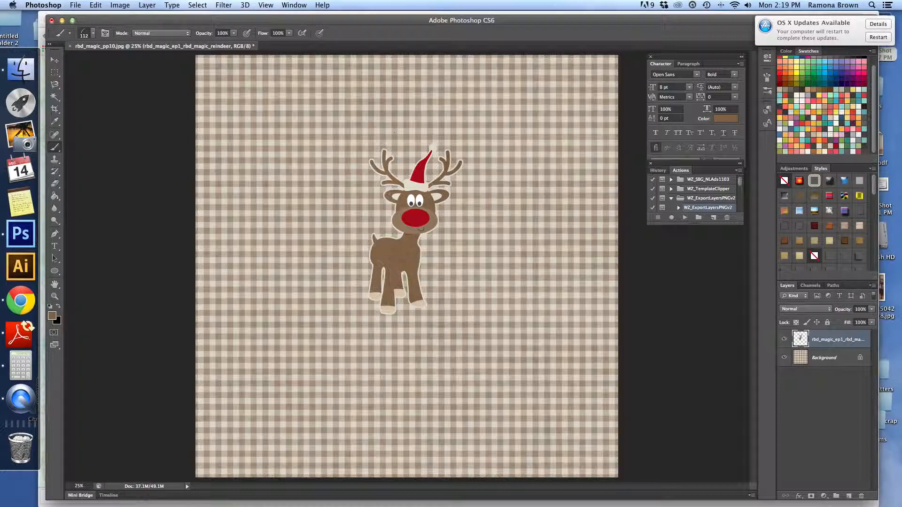
left_click_drag(299, 121, 290, 178)
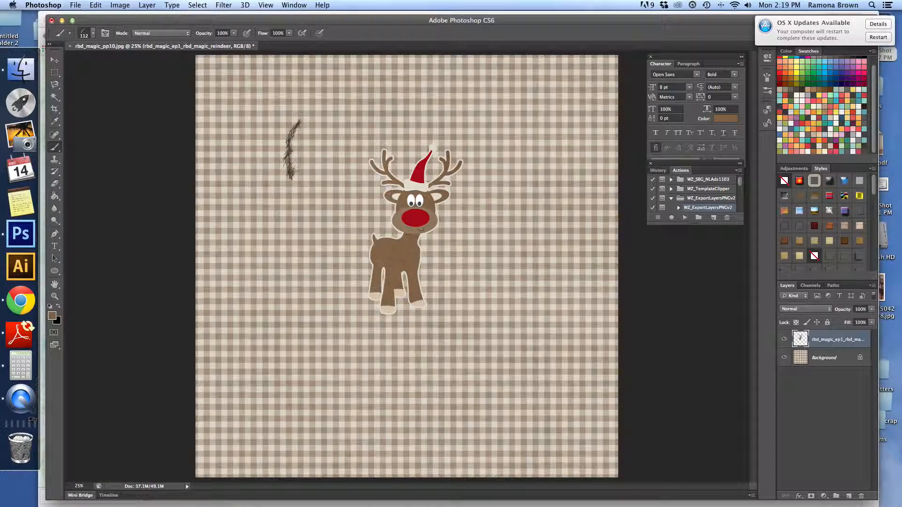
left_click_drag(299, 121, 203, 62)
left_click(96, 4)
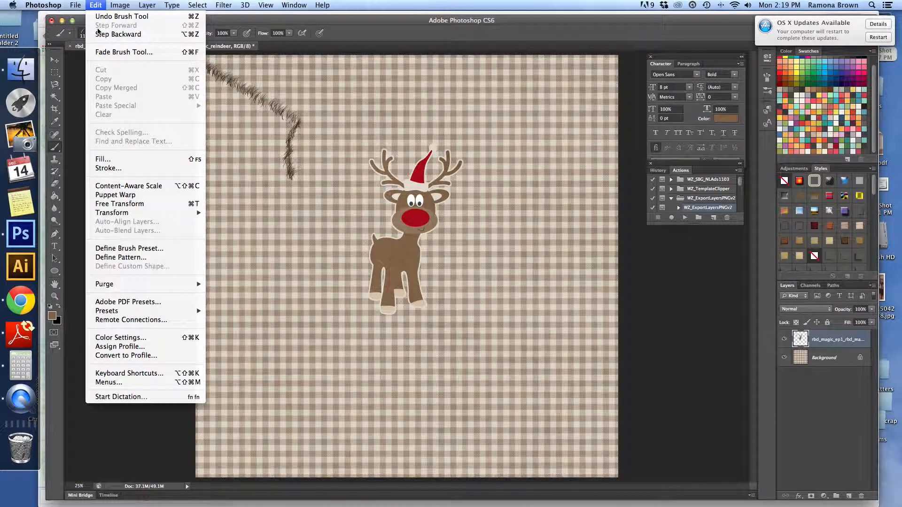
left_click(105, 19)
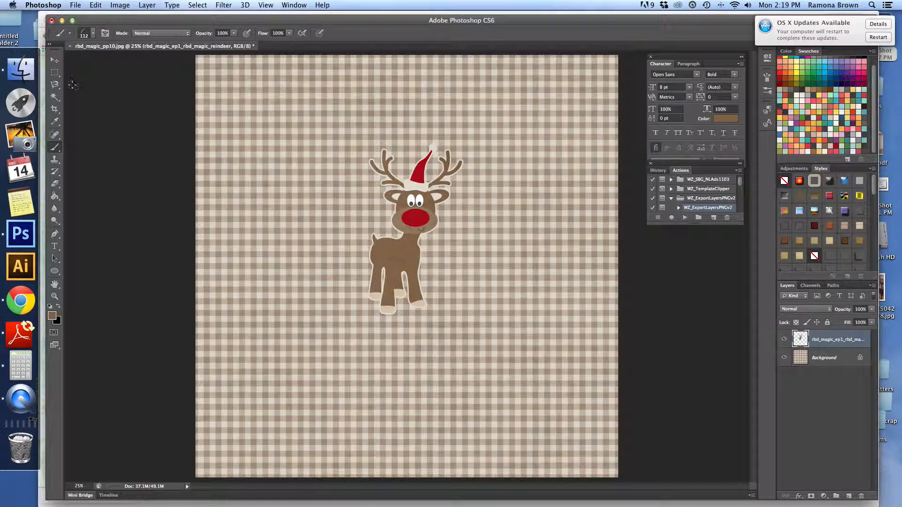
left_click(54, 60)
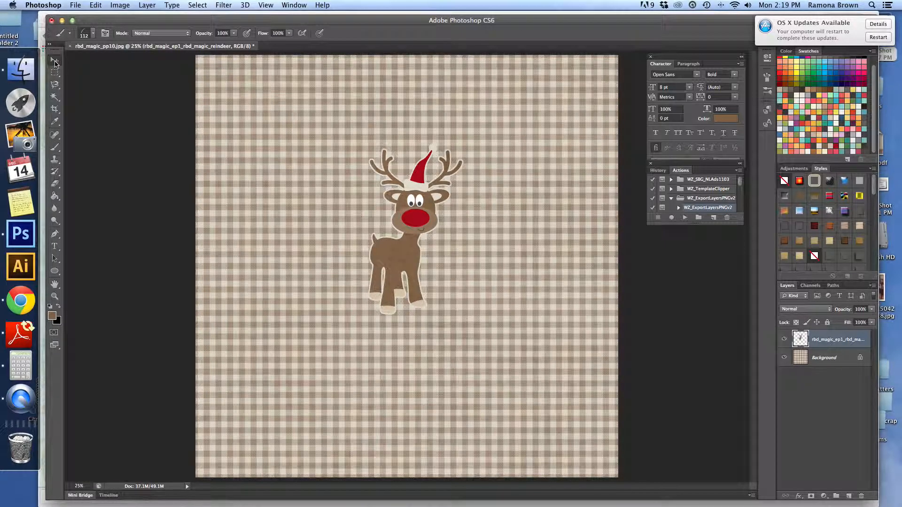
Step: Examine the stamp and history brush variants, choosing the Pattern Stamp tool and the History Brush tool
left_click(58, 165)
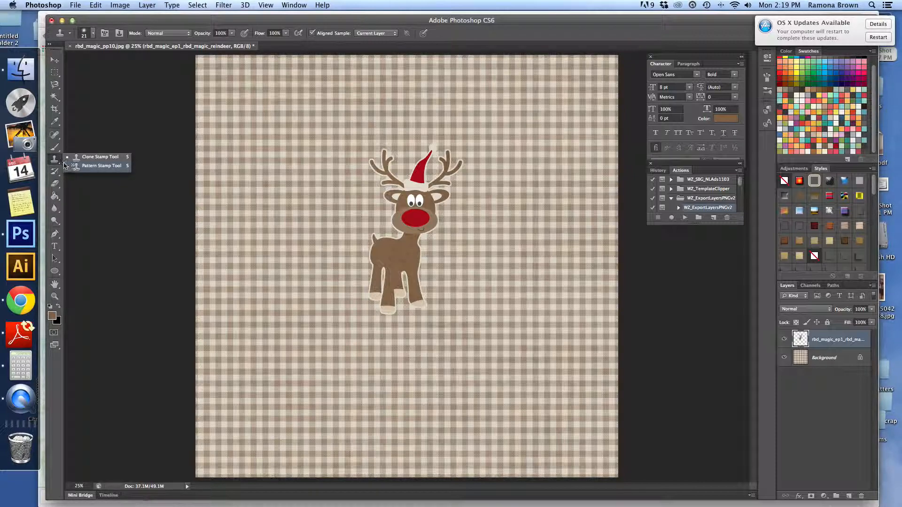
left_click(75, 166)
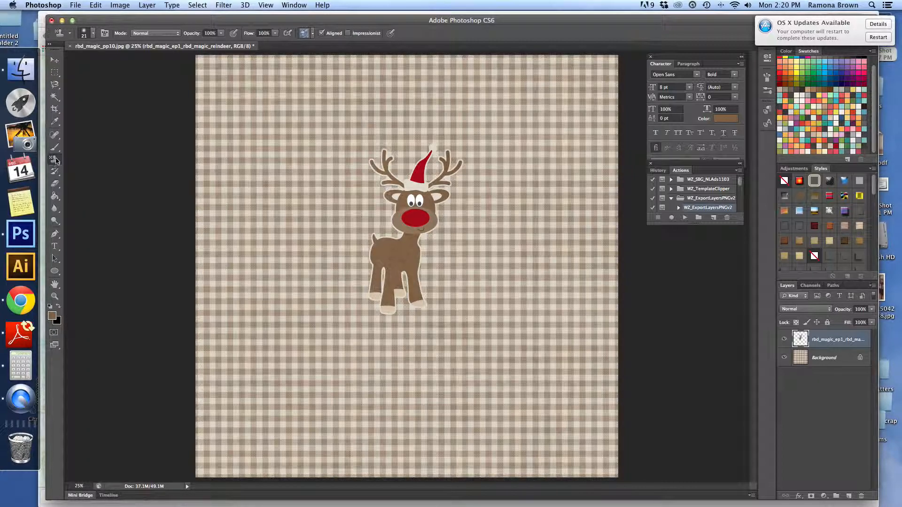
left_click(55, 172)
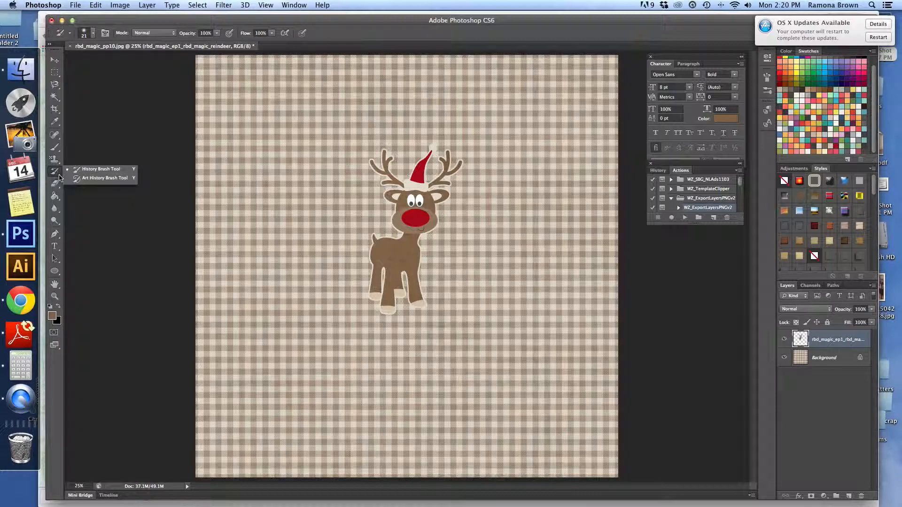
left_click(88, 170)
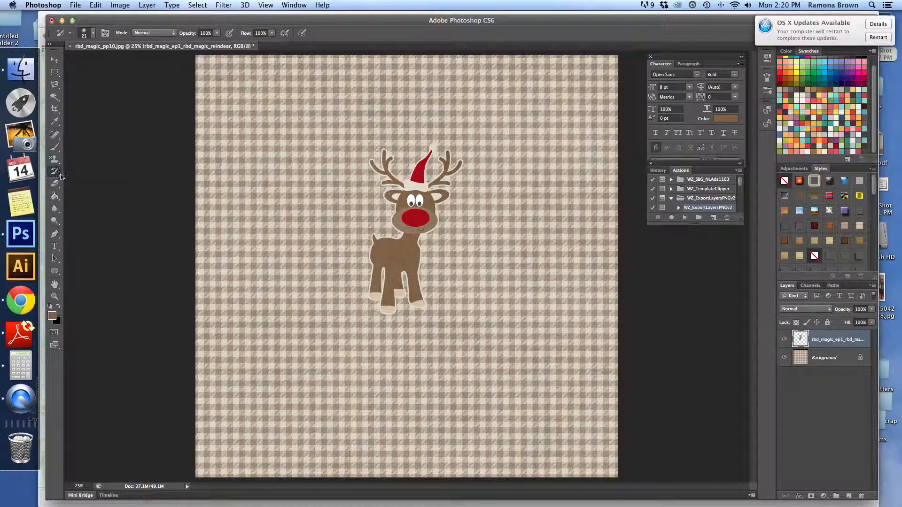
Step: Examine the eraser variants and choose the standard Eraser tool
left_click(56, 184)
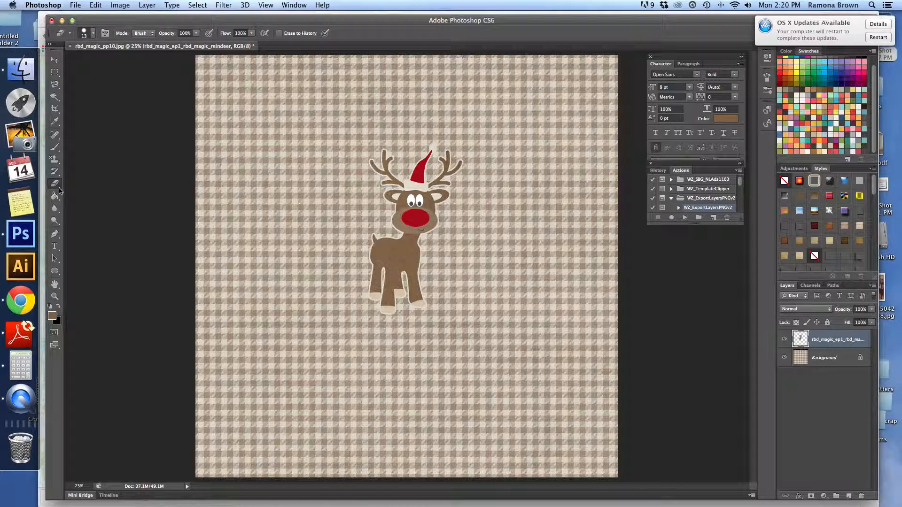
left_click(59, 188)
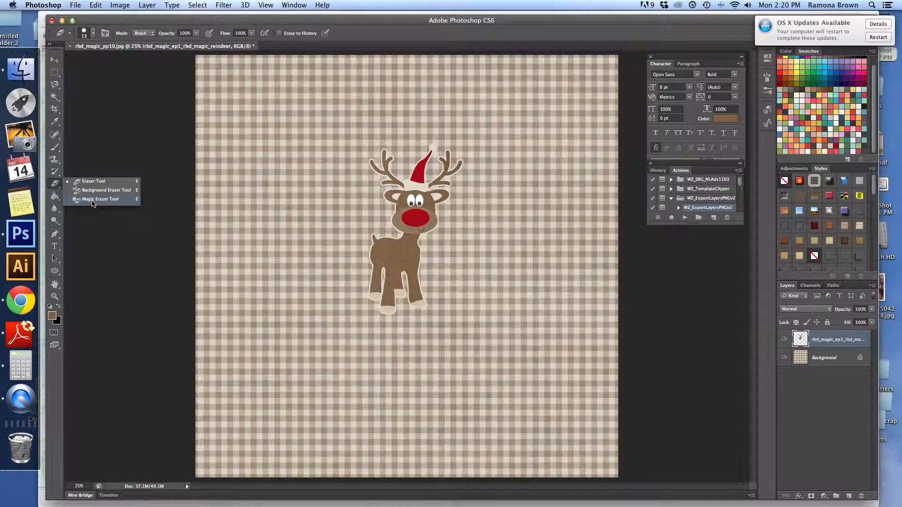
left_click(95, 181)
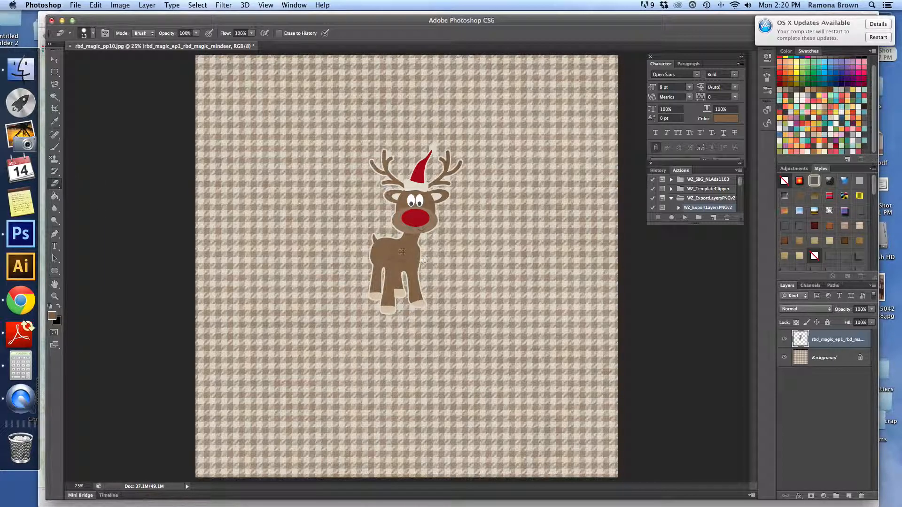
Step: Scribble over the reindeer's chest with the Eraser tool and undo the erasing
mouse_move(405, 251)
left_mouse_down()
mouse_move(418, 257)
mouse_move(418, 268)
left_mouse_up()
left_click(94, 5)
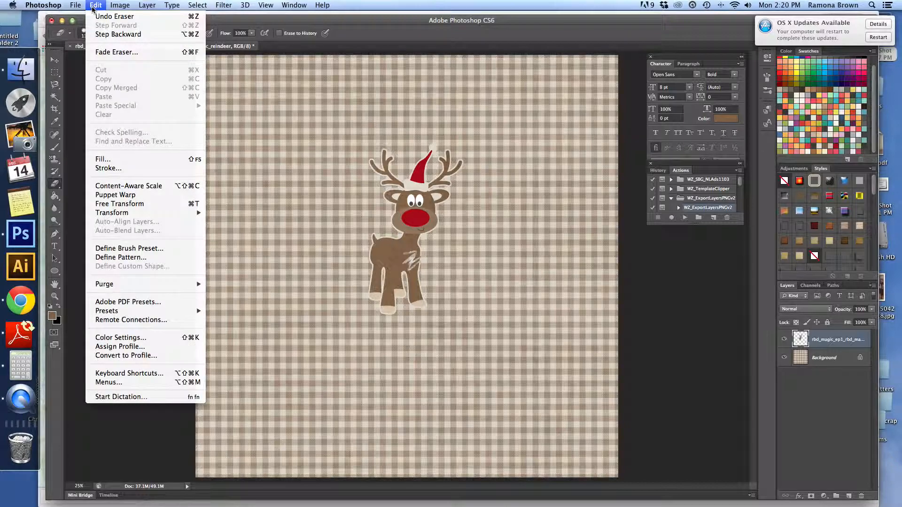
left_click(94, 35)
left_click(94, 5)
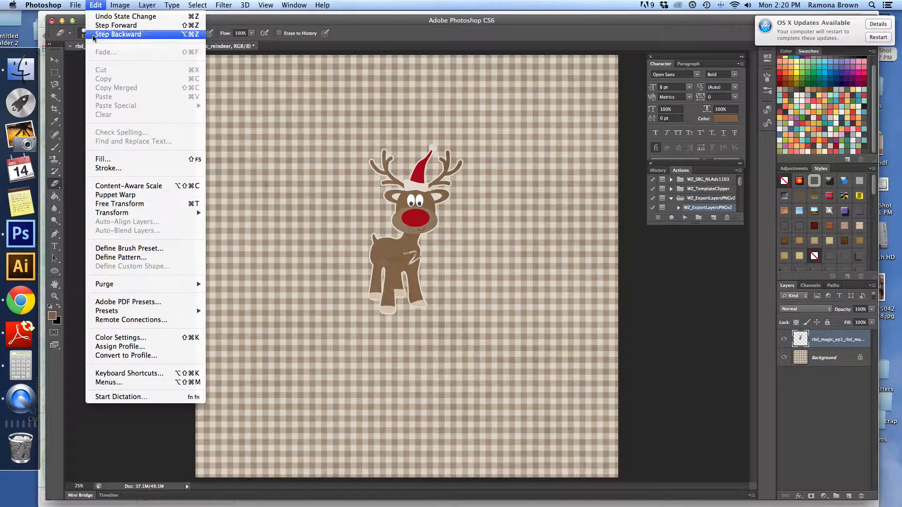
left_click(93, 36)
Step: Fill a new layer with the brown foreground color using the Paint Bucket tool and delete that layer
left_click(55, 196)
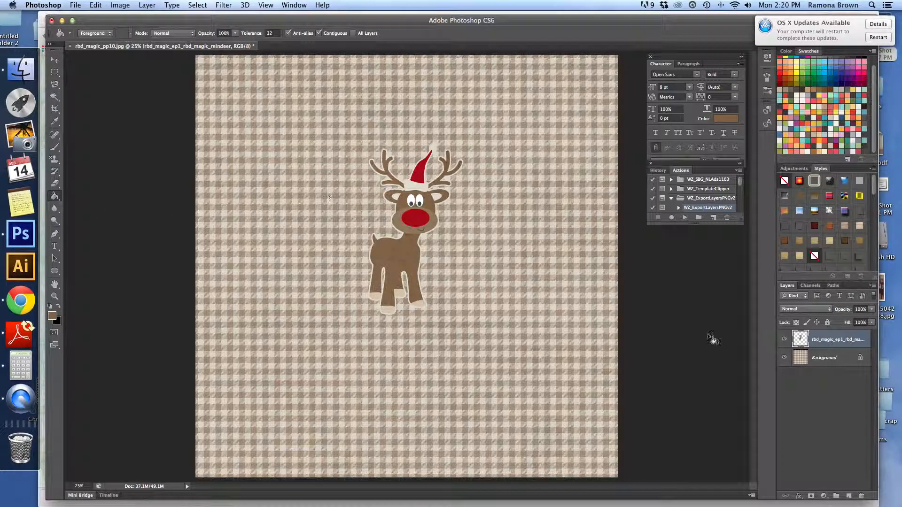
left_click(848, 496)
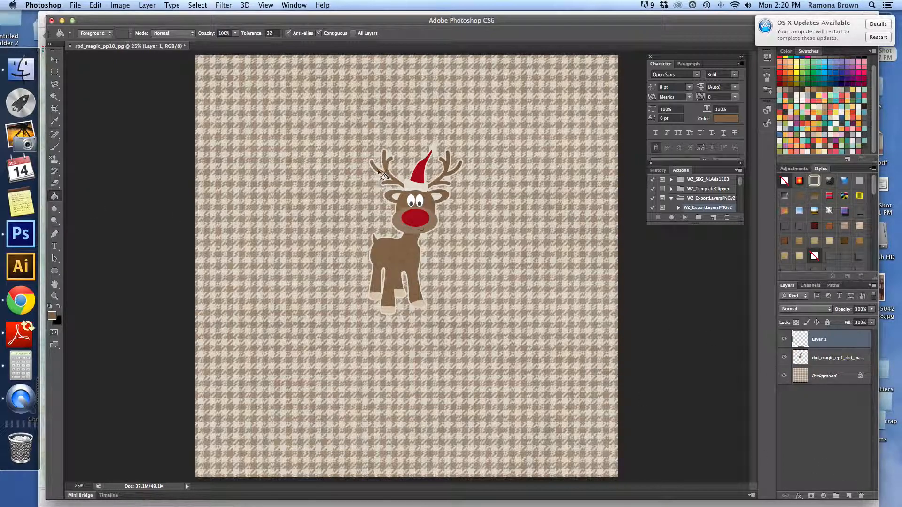
left_click(225, 201)
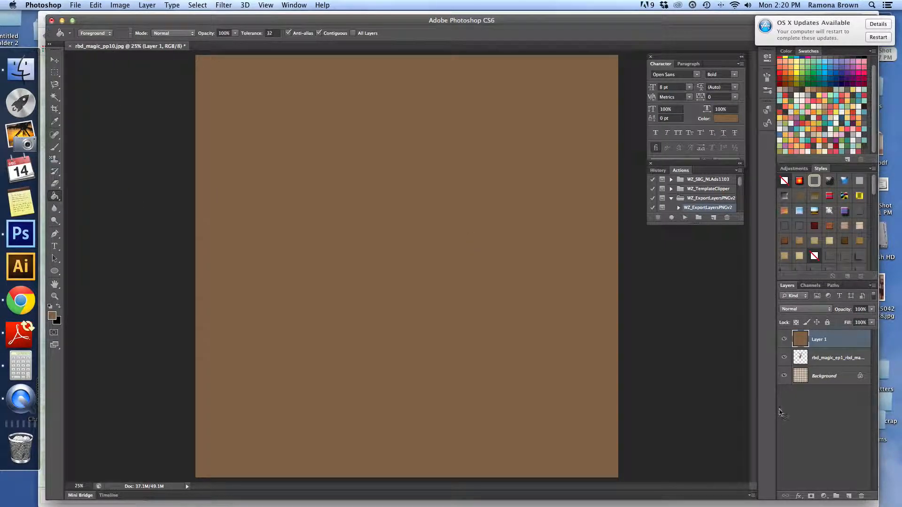
key("BackSpace")
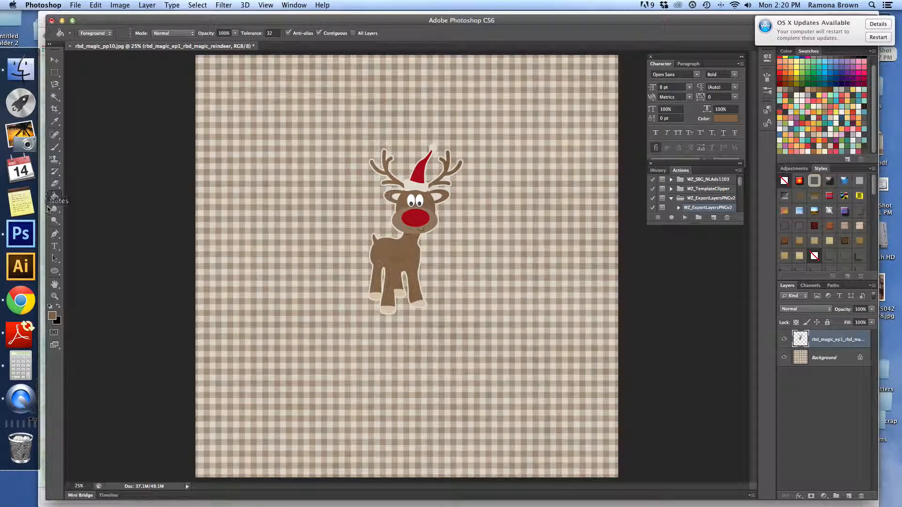
Step: Examine the Blur, Sharpen and Smudge tool variants and switch to the Dodge tool
left_click(54, 208)
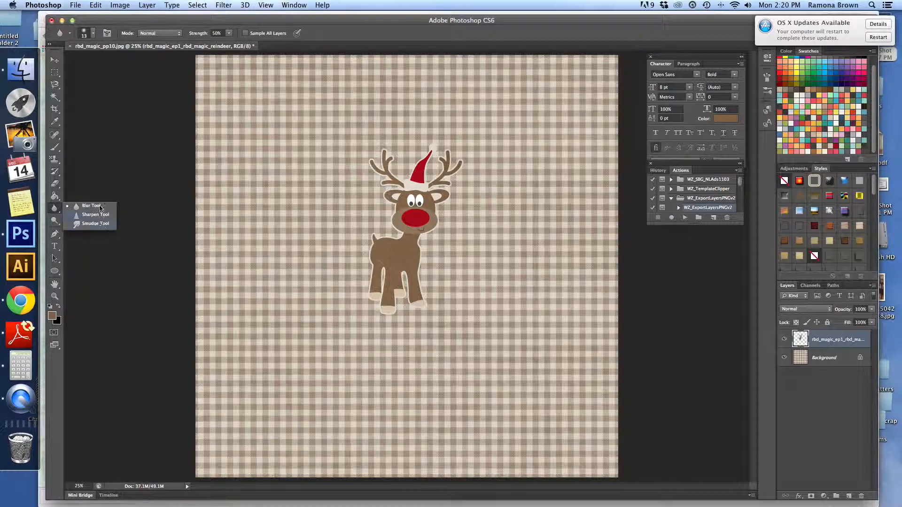
left_click(57, 222)
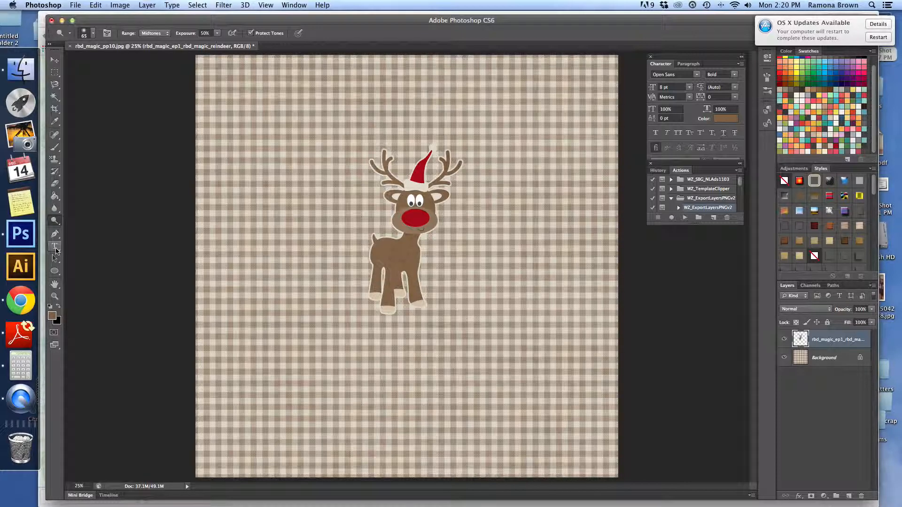
Step: Draw a text box left of the reindeer, enter "type in your text" and delete the text layer
left_click(55, 247)
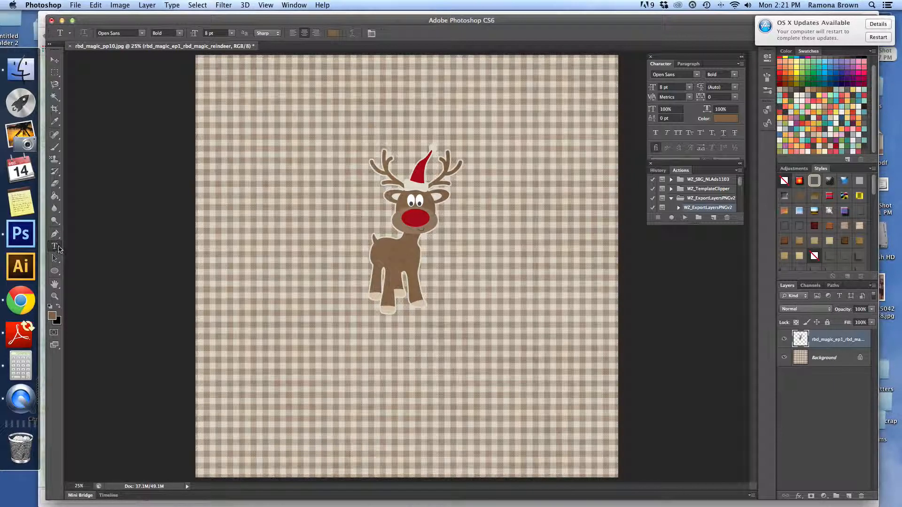
left_click_drag(239, 134, 361, 209)
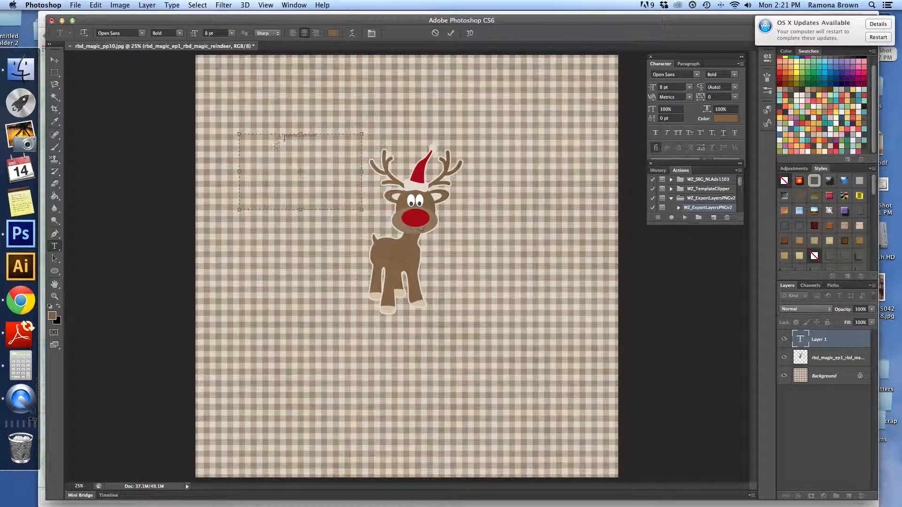
left_click_drag(321, 135, 277, 135)
left_click(54, 60)
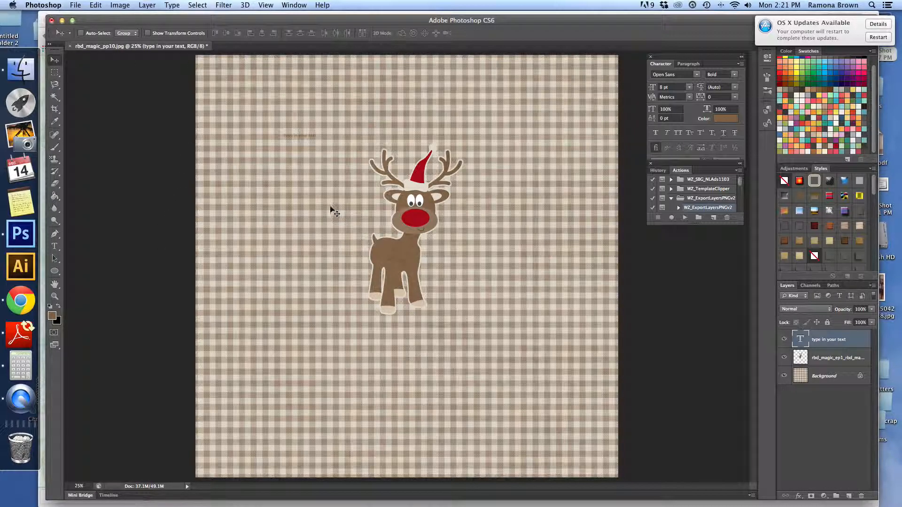
key("Delete")
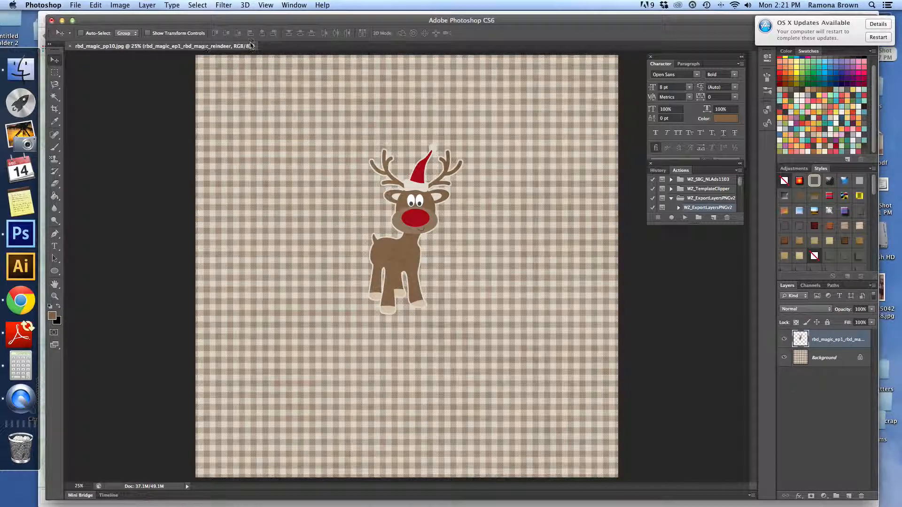
Step: Examine the type and path selection variants, keeping the Horizontal Type and Path Selection tools
left_click(57, 250)
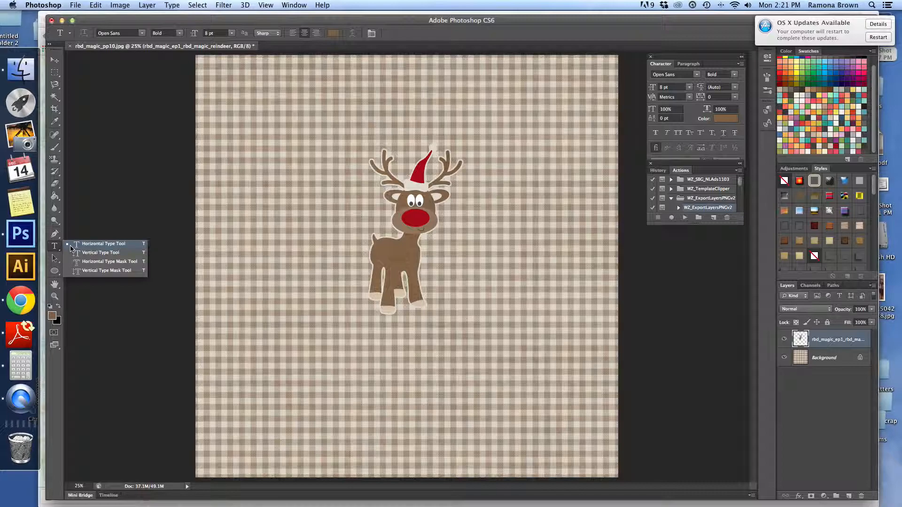
left_click(70, 246)
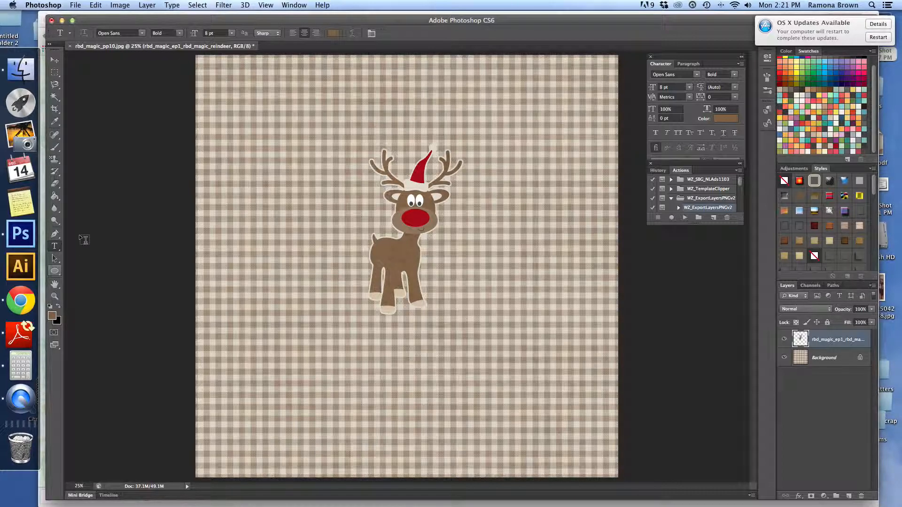
left_click(56, 260)
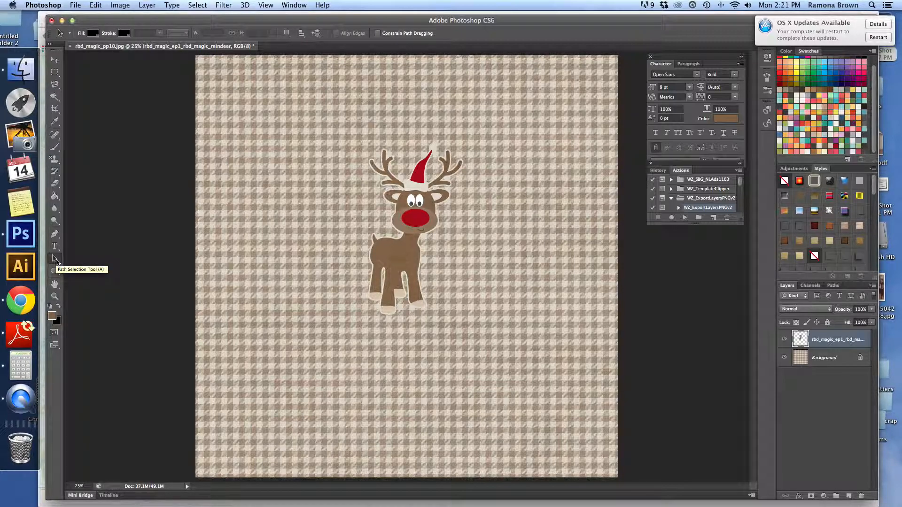
left_click(59, 262)
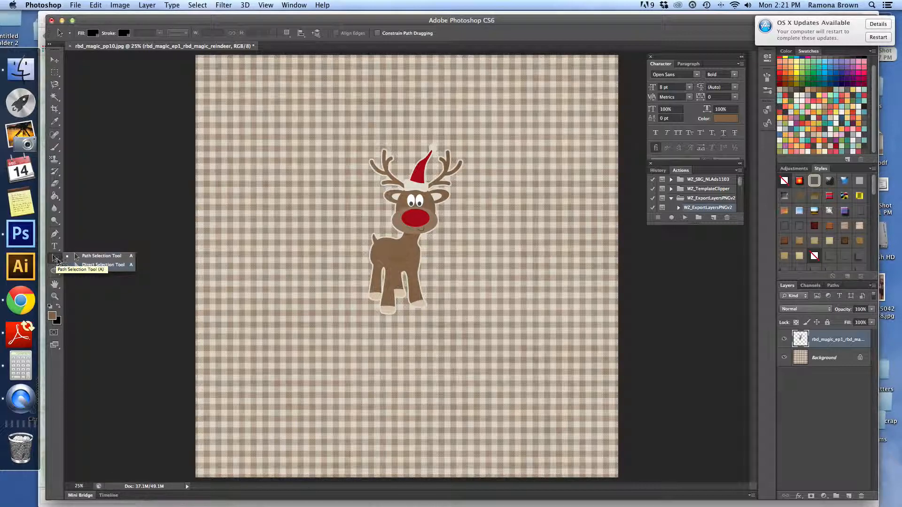
left_click(58, 261)
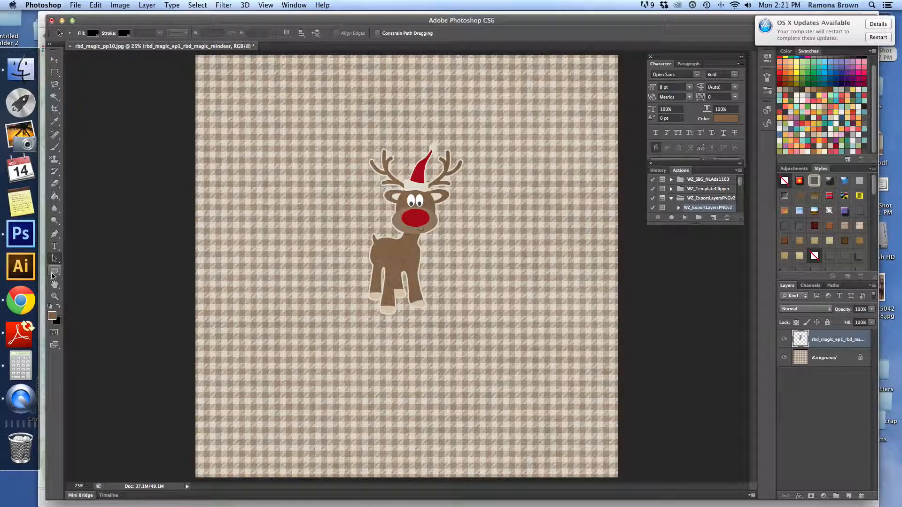
Step: Draw a white-outlined ellipse about 972 × 984 px left of the reindeer with the Ellipse tool and delete its layer
left_click(55, 272)
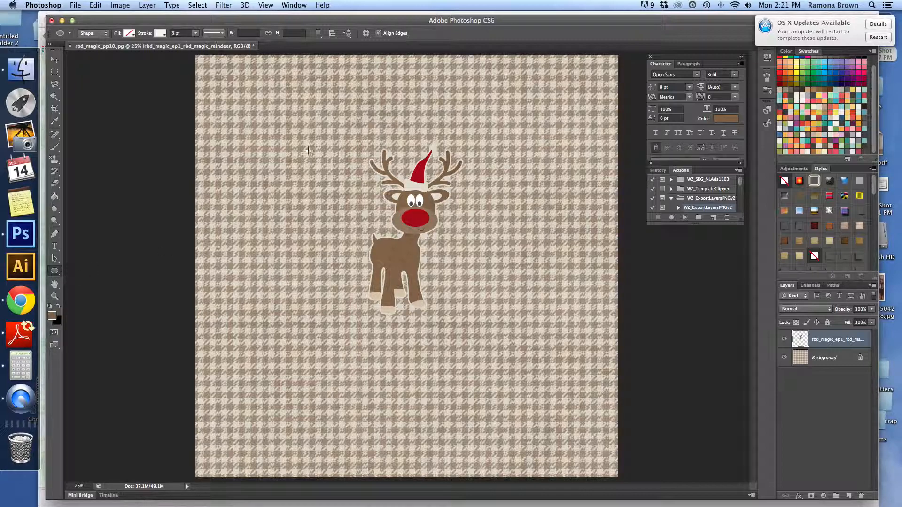
left_click_drag(264, 119, 377, 234)
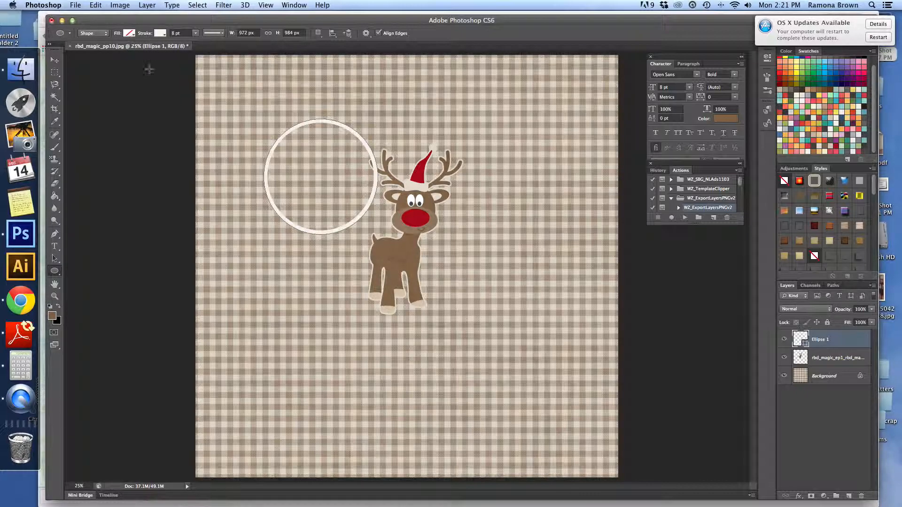
left_click(55, 59)
key("BackSpace")
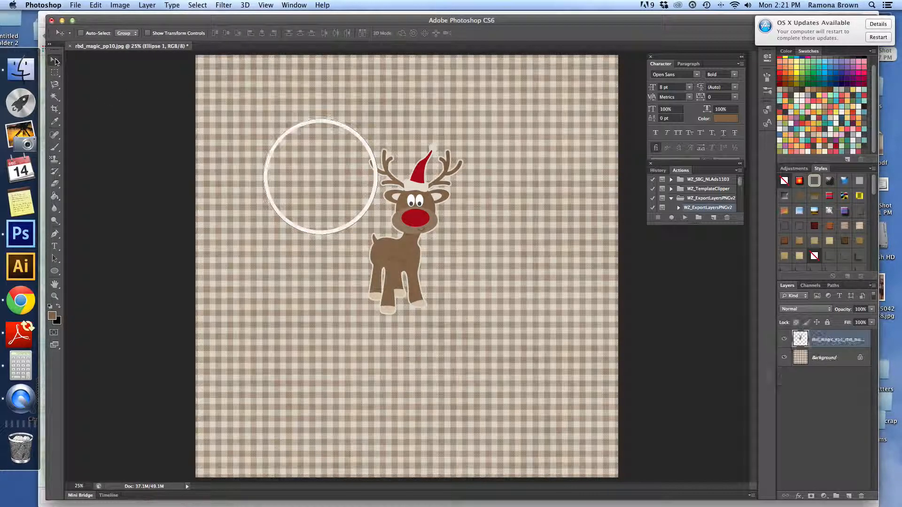
Step: Tilt the canvas view to about -11° with the Rotate View tool and try to undo the rotation
left_click(54, 285)
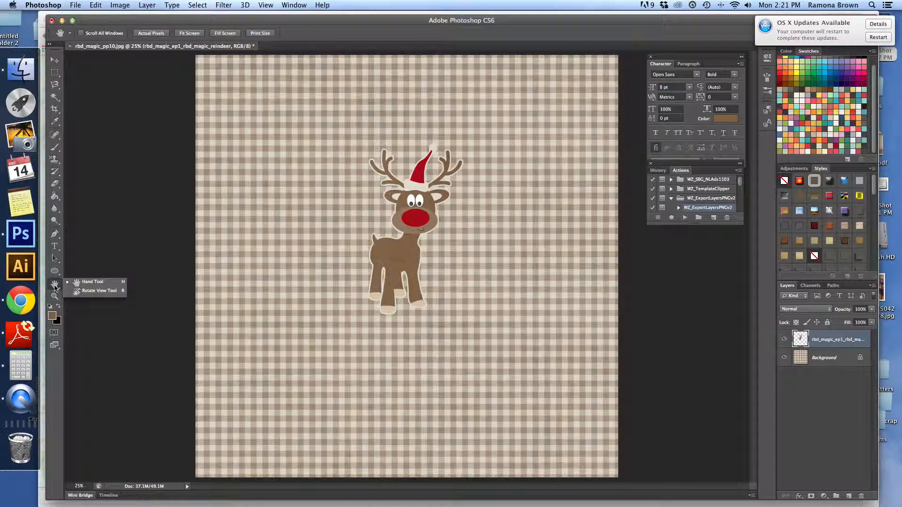
left_click(95, 291)
left_click_drag(407, 229, 387, 235)
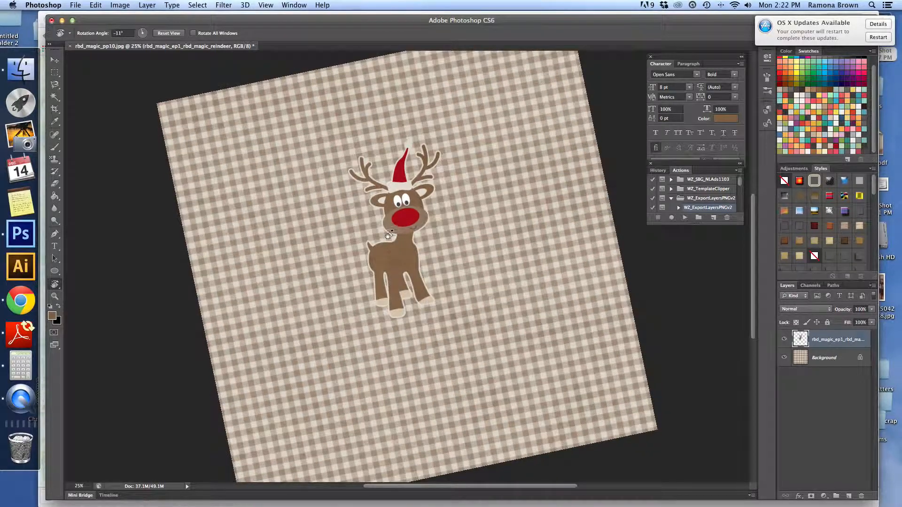
left_click(100, 9)
left_click(96, 20)
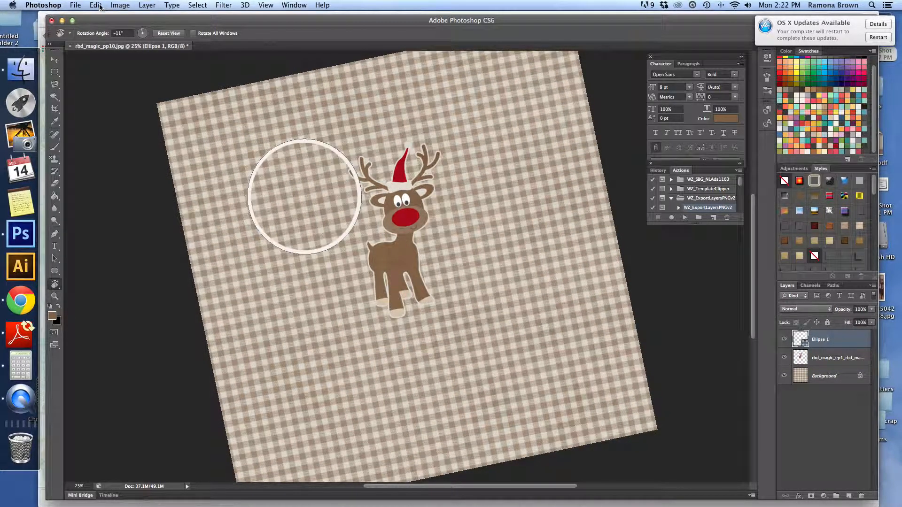
Step: Pan the tilted canvas around the window with the Hand tool
left_click(55, 285)
left_click(89, 283)
mouse_move(338, 195)
left_mouse_down()
mouse_move(378, 201)
mouse_move(325, 211)
mouse_move(311, 173)
mouse_move(349, 186)
left_mouse_up()
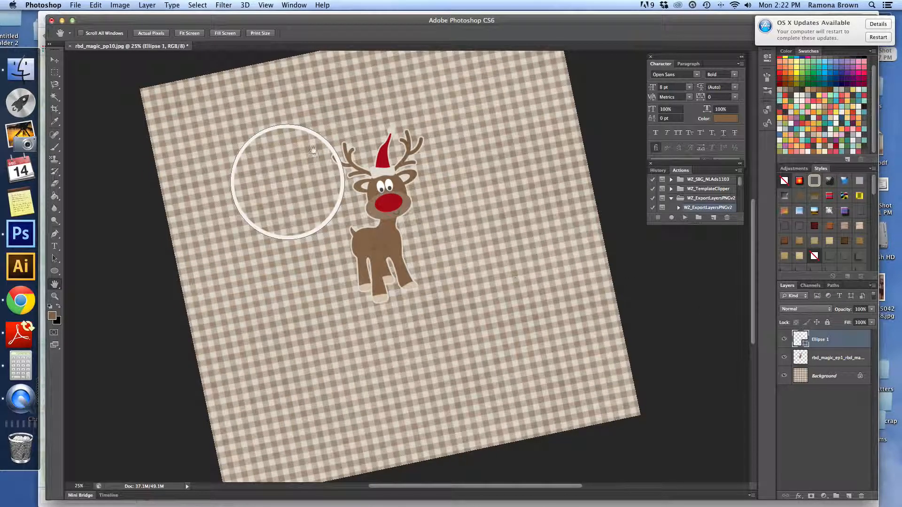
left_click_drag(470, 155, 467, 187)
left_click_drag(355, 178, 324, 185)
left_click_drag(409, 171, 440, 195)
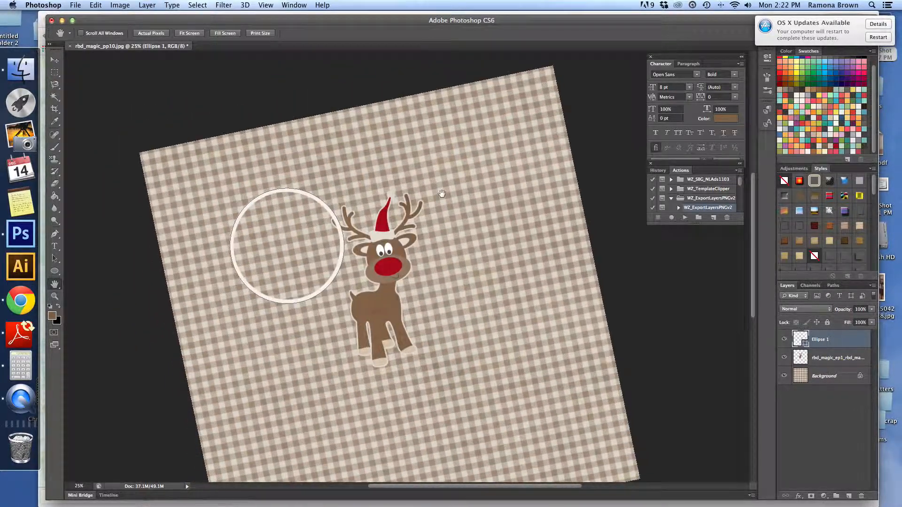
Step: Zoom in to 66.7% and pan the magnified artwork to bring the reindeer's head and body into view
key("super+equal")
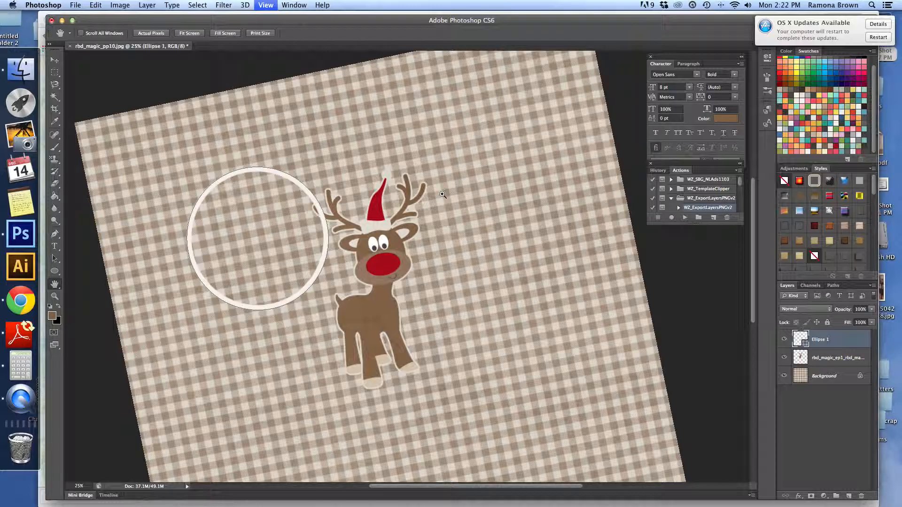
key("super+equal")
key("super+equal")
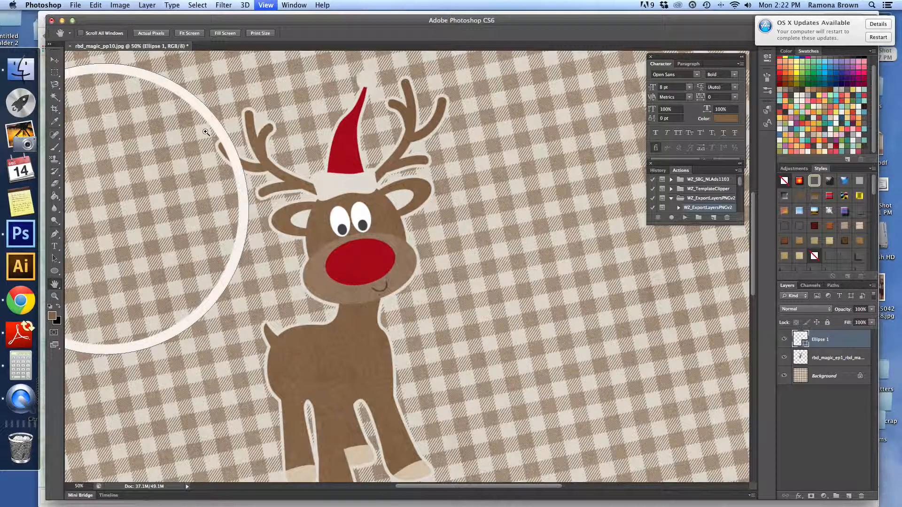
key("super+equal")
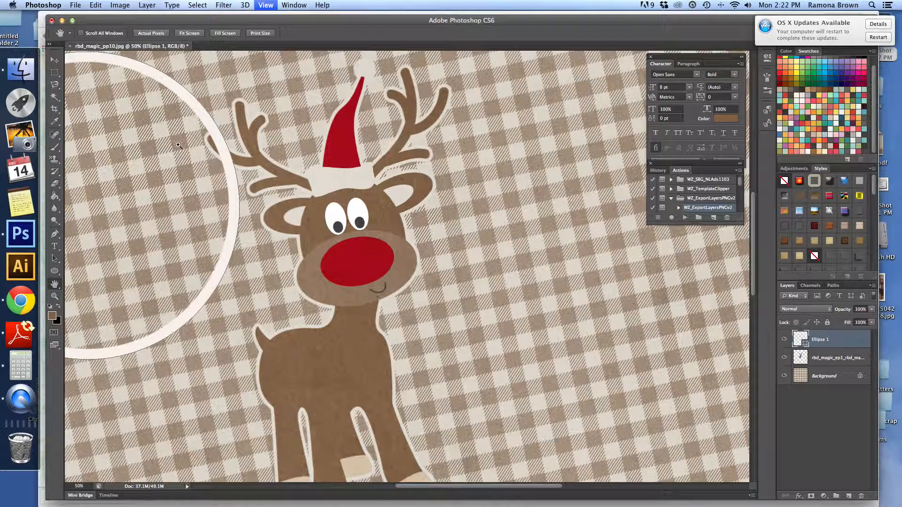
key("super+equal")
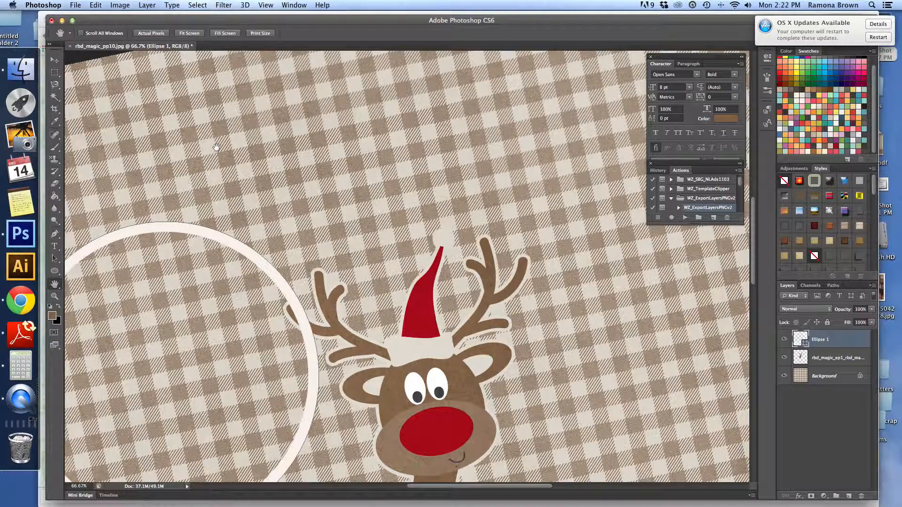
left_click_drag(255, 240, 463, 283)
mouse_move(228, 303)
left_mouse_down()
mouse_move(447, 318)
mouse_move(290, 226)
mouse_move(180, 132)
left_mouse_up()
left_click_drag(673, 278, 297, 264)
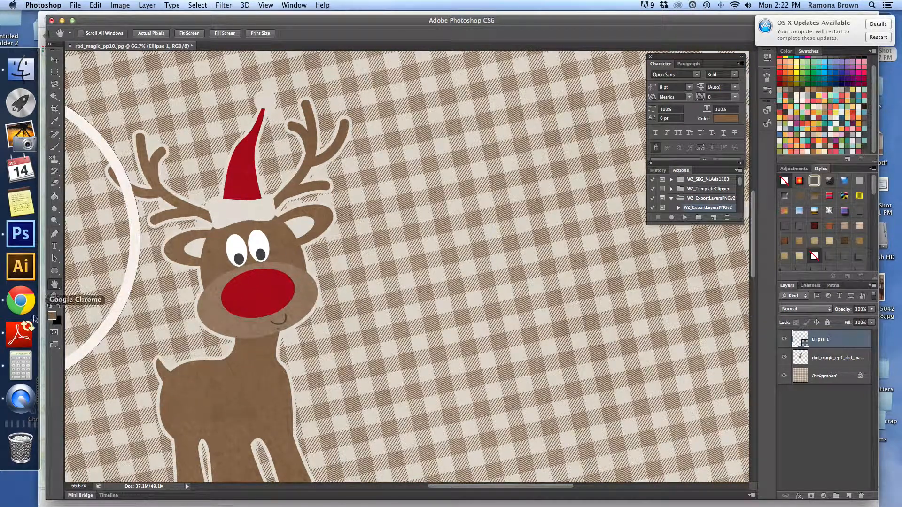
Step: Magnify the reindeer to 200% with the Zoom tool, then zoom back out to 100%
left_click(54, 297)
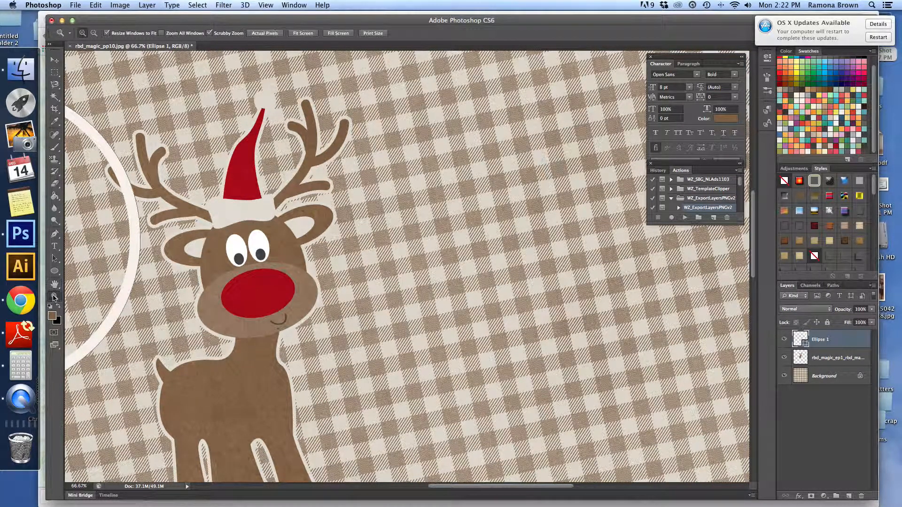
left_click(350, 237)
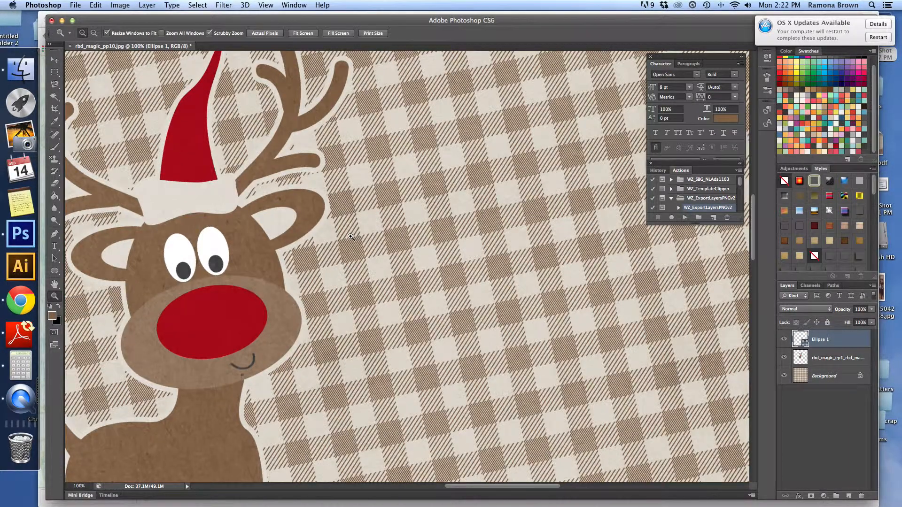
left_click(351, 237)
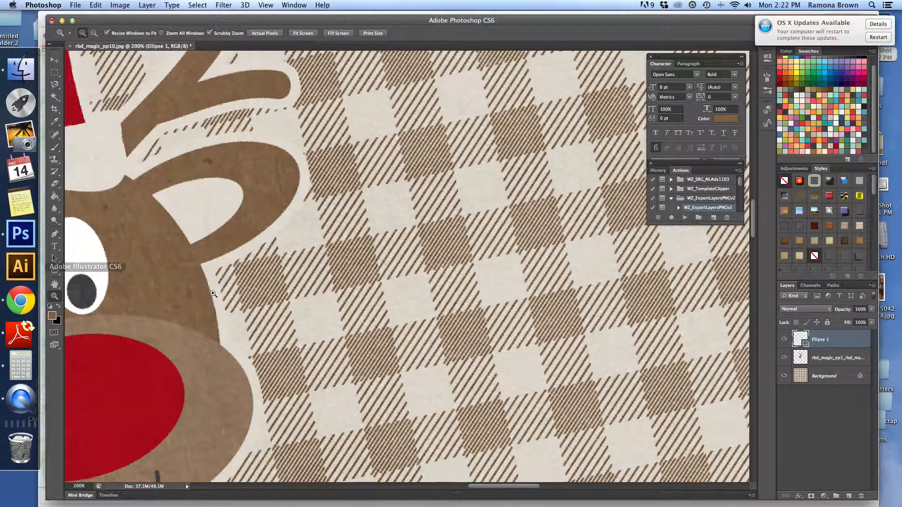
right_click(394, 240)
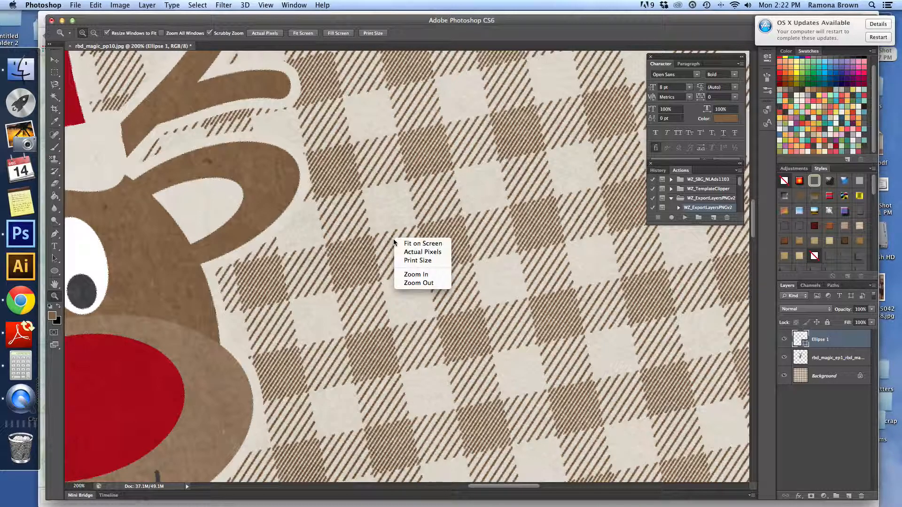
left_click(406, 285)
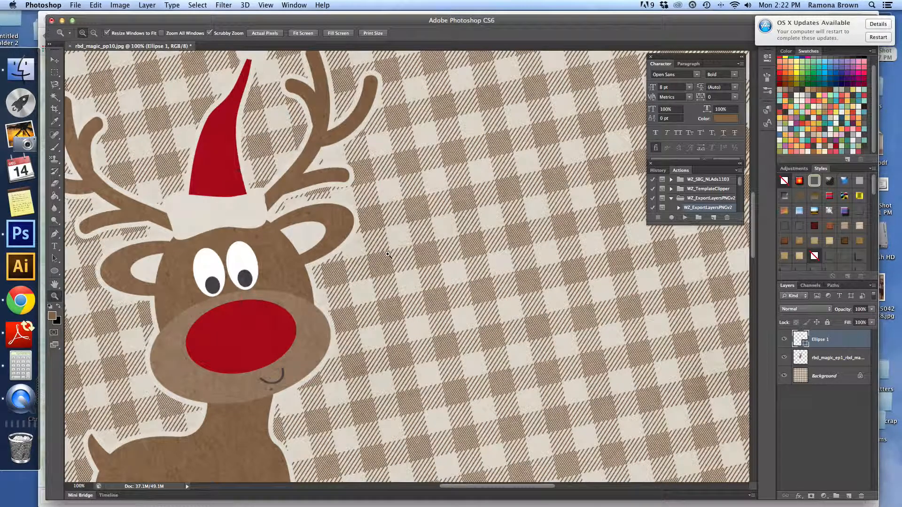
left_click(394, 269)
right_click(389, 254)
left_click(400, 297)
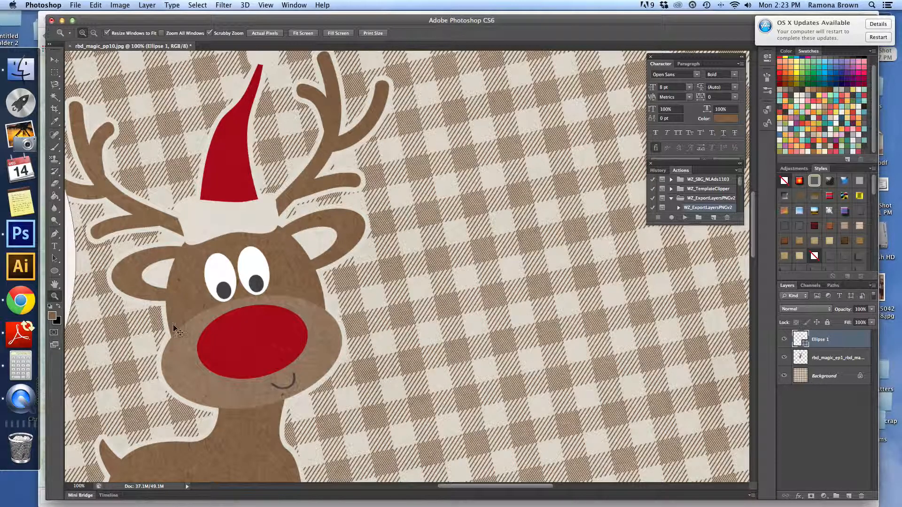
Step: Delete the white-outlined ellipse layer and zoom the document out to 25%
left_click(174, 325)
key("super+1")
key("super+minus")
key("super+minus")
key("super+minus")
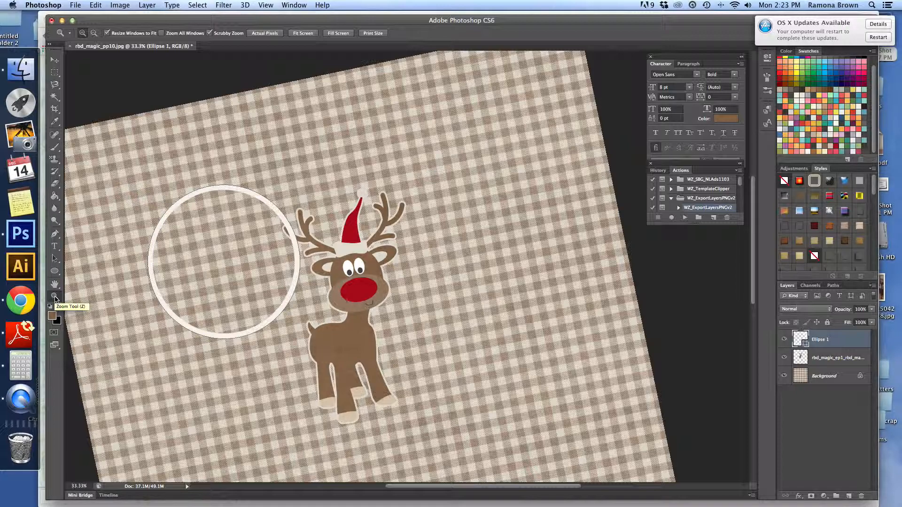
key("Delete")
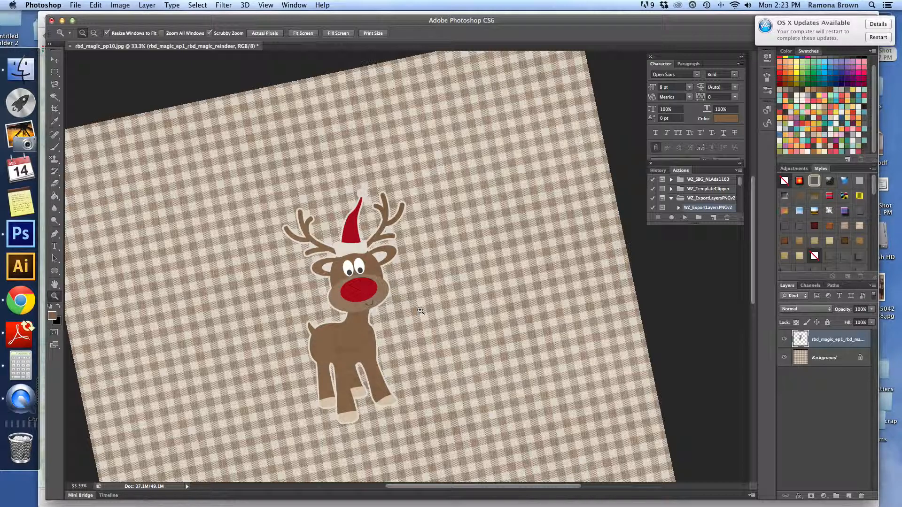
left_click(420, 311, "alt")
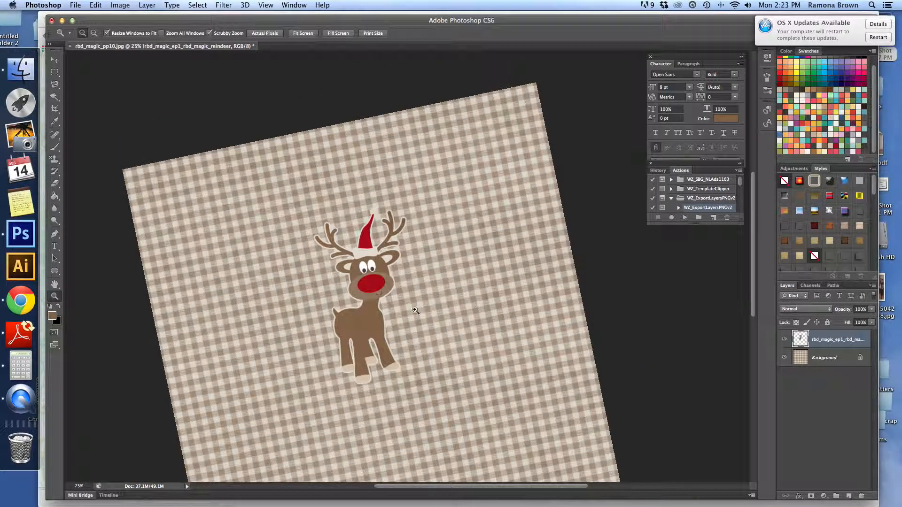
Step: Swap the foreground and background colors so that black is in the foreground
left_click(59, 306)
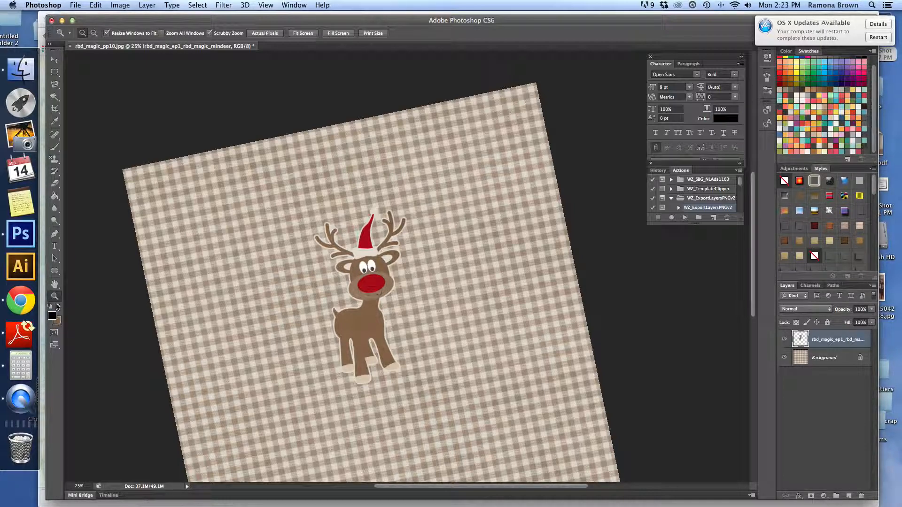